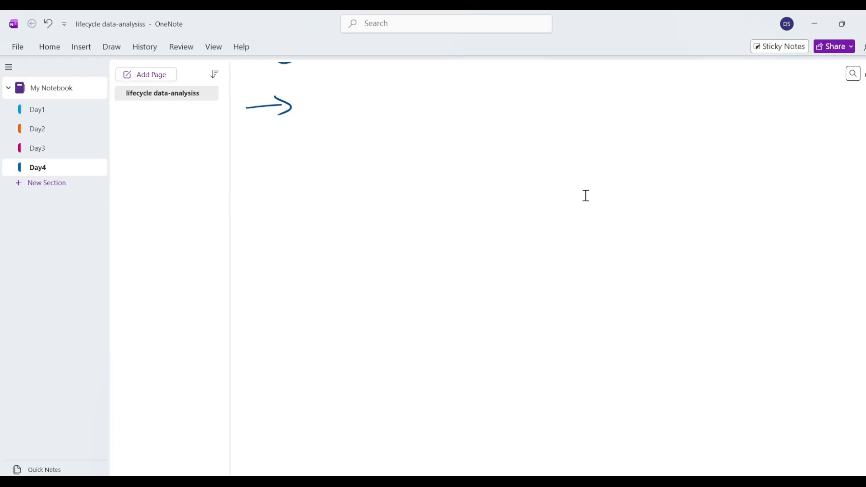
Handwrite an arrow followed by the heading "conditional formatting" in the blank area below the existing notes on the Day4 page
scroll(585, 196, "up", 3)
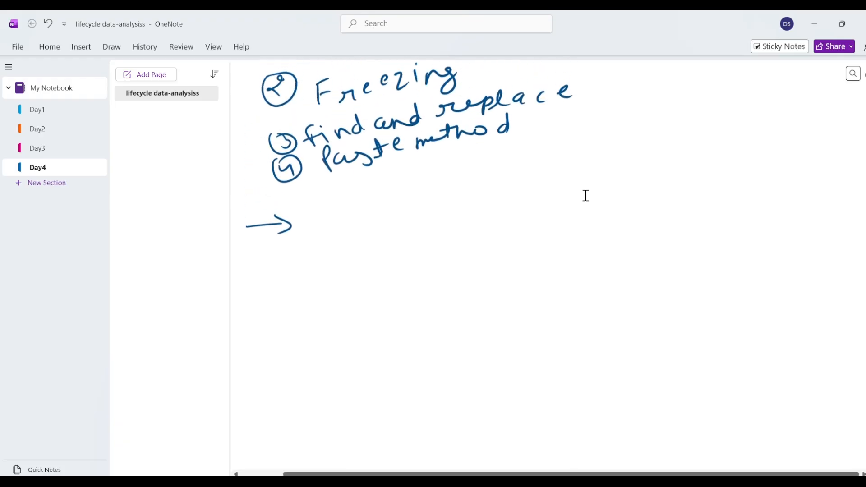
scroll(586, 196, "down", 2)
scroll(585, 195, "left", 1)
scroll(586, 195, "down", 2)
scroll(585, 196, "right", 1)
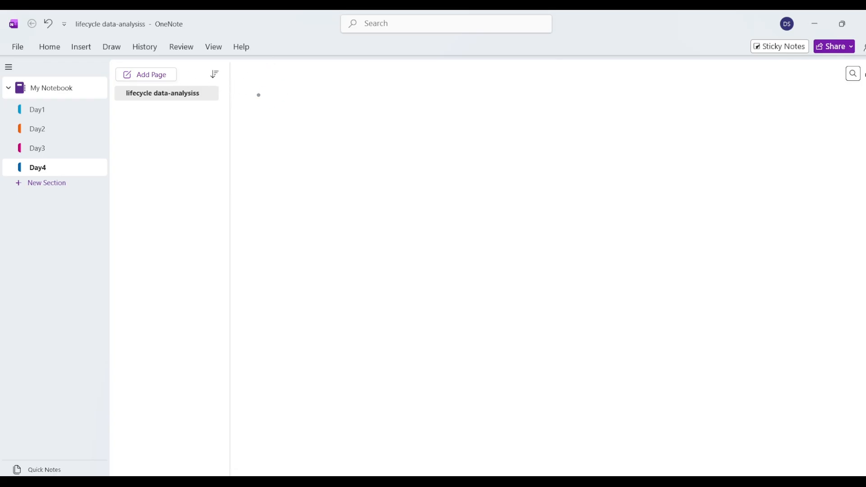
left_click_drag(249, 95, 284, 95)
left_click_drag(272, 86, 276, 99)
mouse_move(326, 85)
left_mouse_down()
mouse_move(329, 105)
mouse_move(343, 94)
left_mouse_up()
mouse_move(359, 106)
left_mouse_down()
mouse_move(368, 92)
mouse_move(373, 105)
left_mouse_up()
left_click_drag(395, 90, 412, 94)
mouse_move(433, 73)
left_mouse_down()
mouse_move(434, 94)
mouse_move(441, 83)
left_mouse_up()
mouse_move(451, 77)
left_mouse_down()
mouse_move(451, 92)
mouse_move(478, 80)
mouse_move(550, 80)
left_mouse_up()
mouse_move(616, 67)
left_mouse_down()
mouse_move(606, 89)
mouse_move(618, 76)
left_mouse_up()
left_click_drag(627, 80, 657, 82)
mouse_move(669, 78)
left_mouse_down()
mouse_move(671, 90)
mouse_move(740, 83)
left_mouse_up()
mouse_move(750, 67)
left_mouse_down()
mouse_move(749, 84)
mouse_move(780, 68)
left_mouse_up()
left_click_drag(783, 72, 781, 83)
left_click_drag(785, 68, 810, 86)
left_click_drag(833, 79, 815, 106)
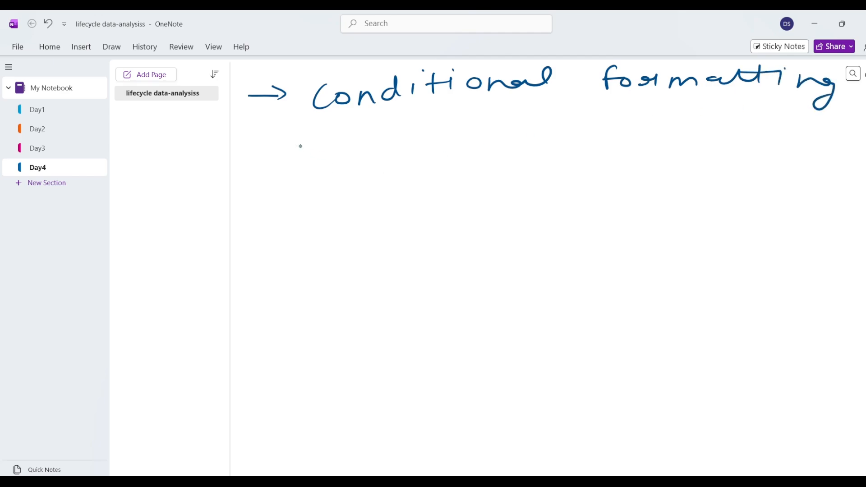
Underline the conditional formatting heading with a line broken by three x marks and handwrite "predefined Rule" beneath it
mouse_move(287, 140)
left_mouse_down()
mouse_move(418, 128)
mouse_move(435, 134)
left_mouse_up()
mouse_move(429, 119)
left_mouse_down()
mouse_move(448, 131)
mouse_move(608, 119)
left_mouse_up()
mouse_move(620, 106)
left_mouse_down()
mouse_move(613, 118)
mouse_move(782, 113)
left_mouse_up()
left_click_drag(790, 112, 850, 114)
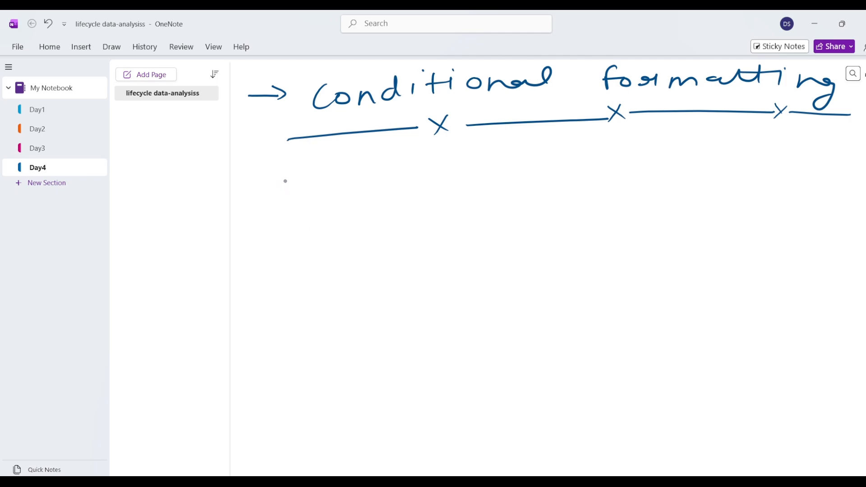
mouse_move(276, 176)
left_mouse_down()
mouse_move(277, 187)
mouse_move(282, 176)
mouse_move(388, 151)
mouse_move(469, 159)
mouse_move(518, 148)
mouse_move(566, 155)
mouse_move(611, 178)
mouse_move(608, 187)
left_mouse_up()
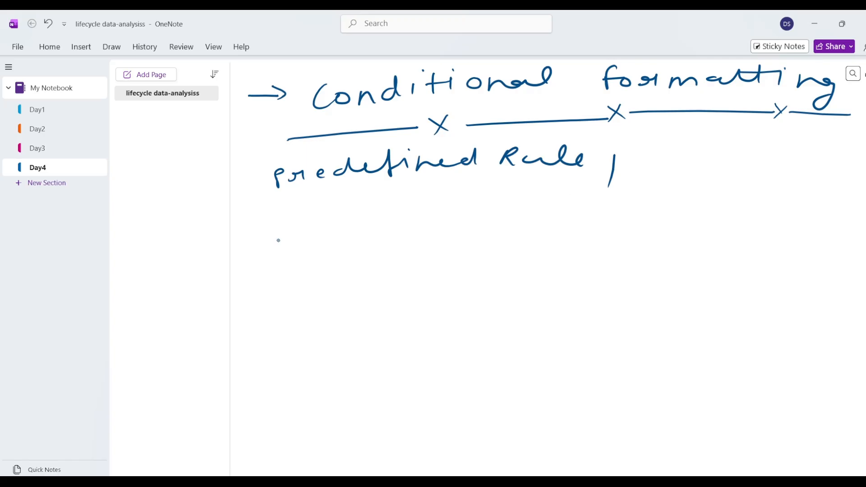
Draw five arrows stacked as bullet points under the "predefined Rule" note, making the last one the longest
left_click_drag(257, 235, 292, 237)
left_click_drag(259, 258, 296, 265)
mouse_move(269, 284)
left_mouse_down()
mouse_move(309, 282)
mouse_move(295, 294)
left_mouse_up()
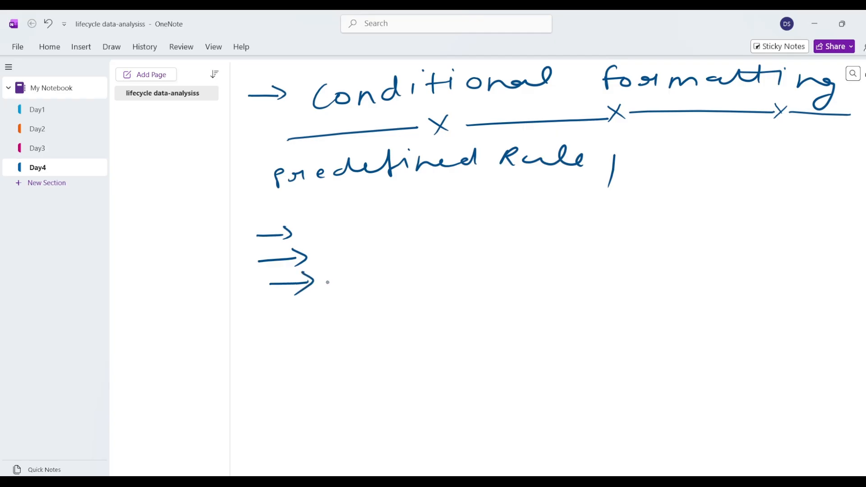
left_click_drag(273, 305, 308, 304)
mouse_move(304, 293)
left_mouse_down()
mouse_move(312, 298)
mouse_move(304, 315)
left_mouse_up()
left_click_drag(261, 333, 386, 334)
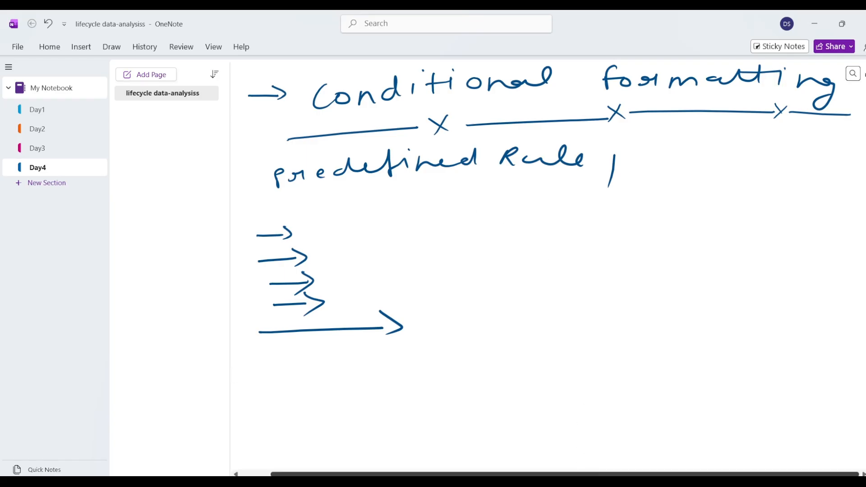
Switch to the Session 4 _ Datasets workbook in Excel and select the Age (Relative) column, C1:C9, on the cell referencing sheet
mouse_move(593, 473)
left_click(593, 457)
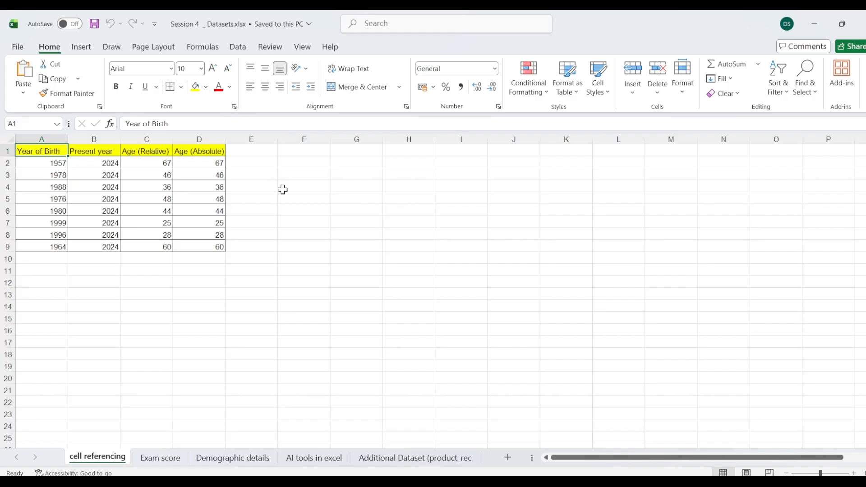
left_click(143, 152)
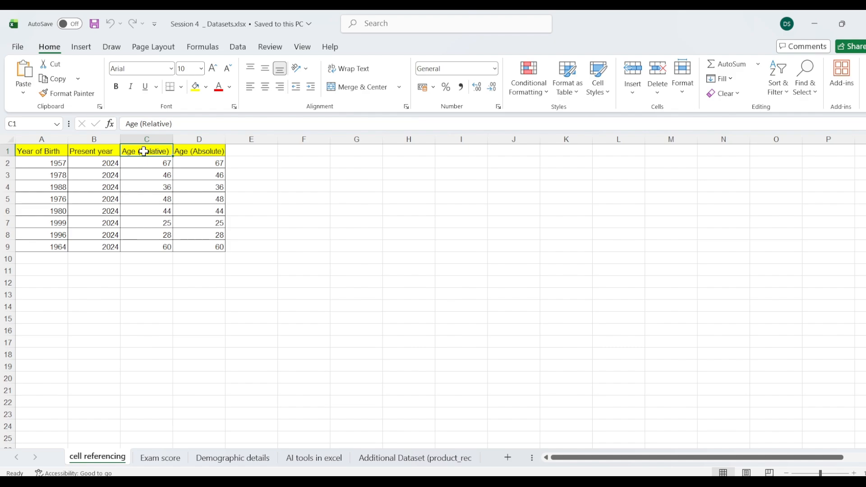
key("ctrl+shift+Down")
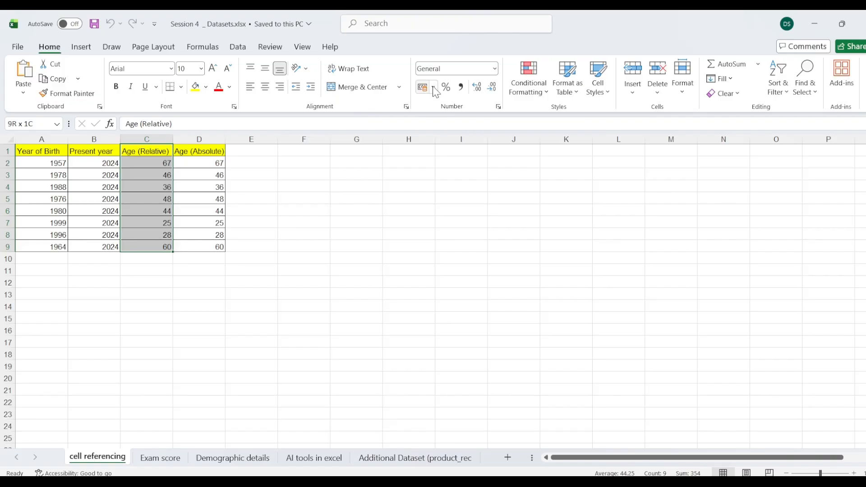
Examine the conditional formatting rule types, previewing red data bars, the Green - Yellow - Red color scale and 3 Arrows (Colored) icons on Age (Relative)
left_click(548, 93)
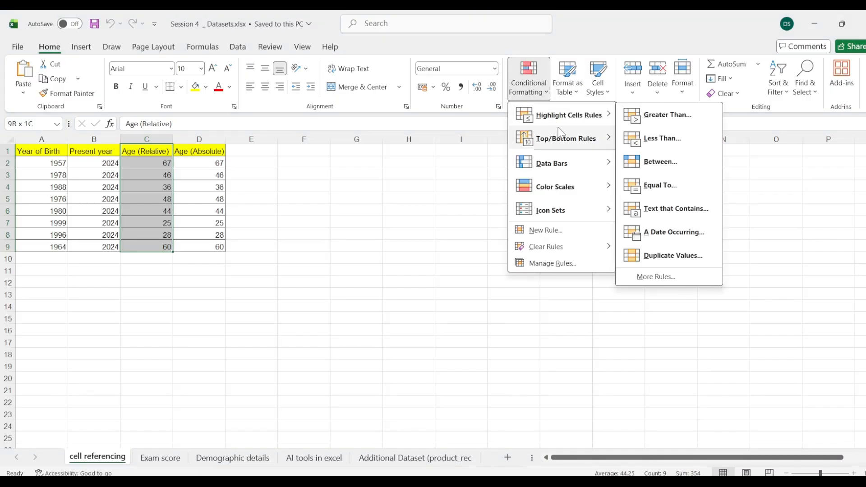
mouse_move(565, 148)
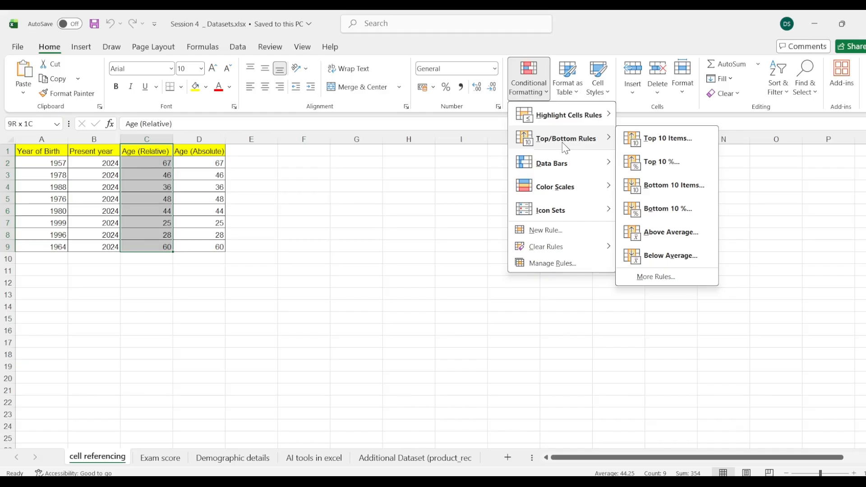
mouse_move(573, 121)
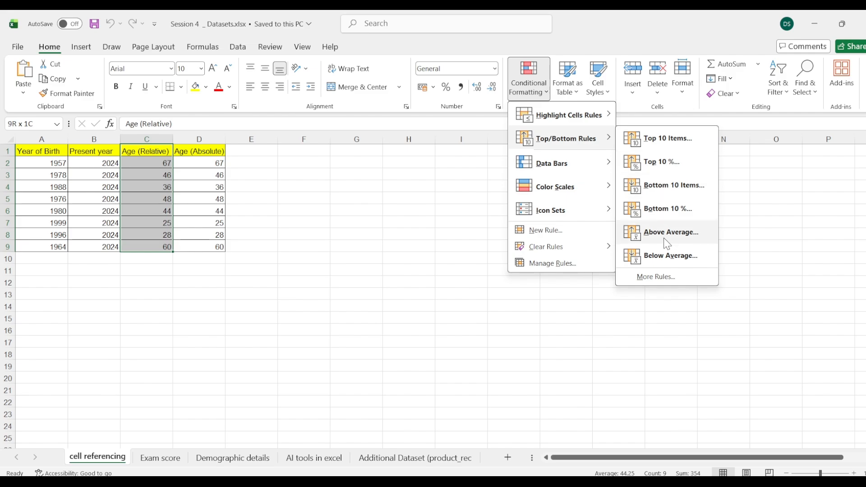
mouse_move(571, 166)
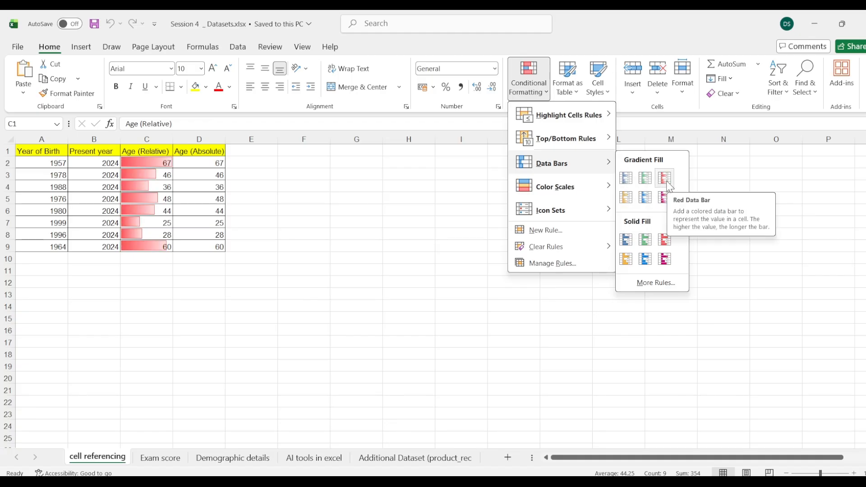
mouse_move(597, 185)
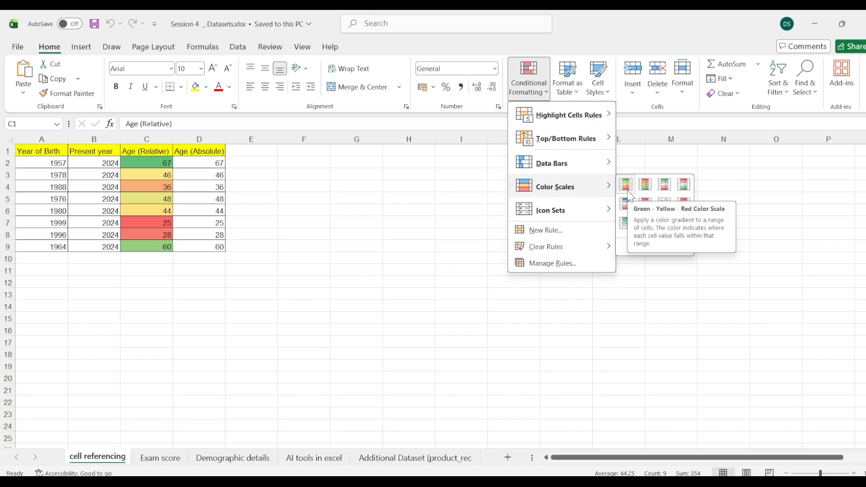
mouse_move(590, 207)
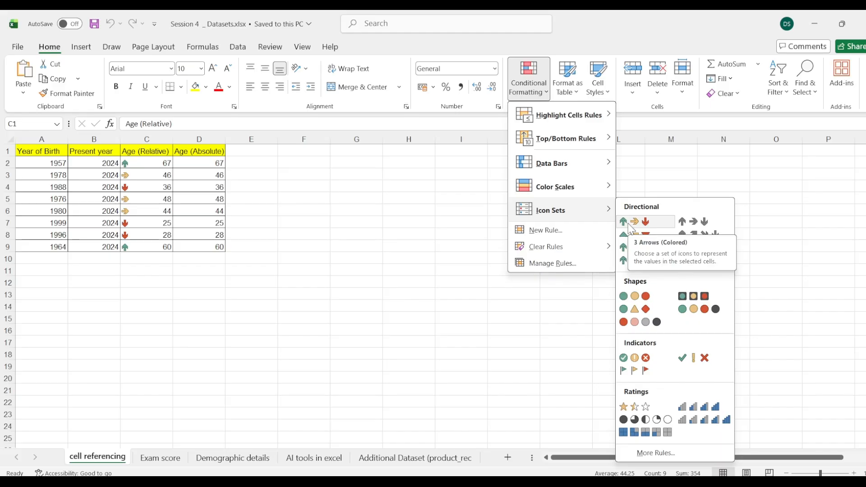
mouse_move(599, 118)
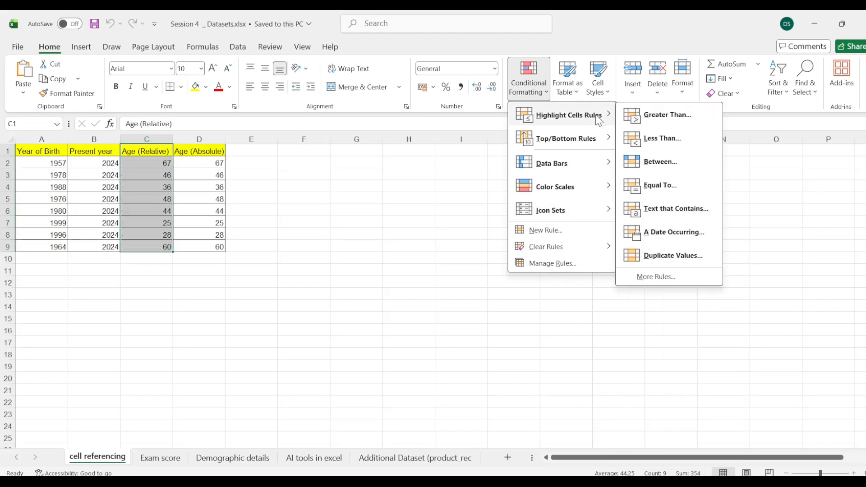
Highlight Age (Relative) cells greater than 40 using Green Fill with Dark Green Text
left_click(645, 118)
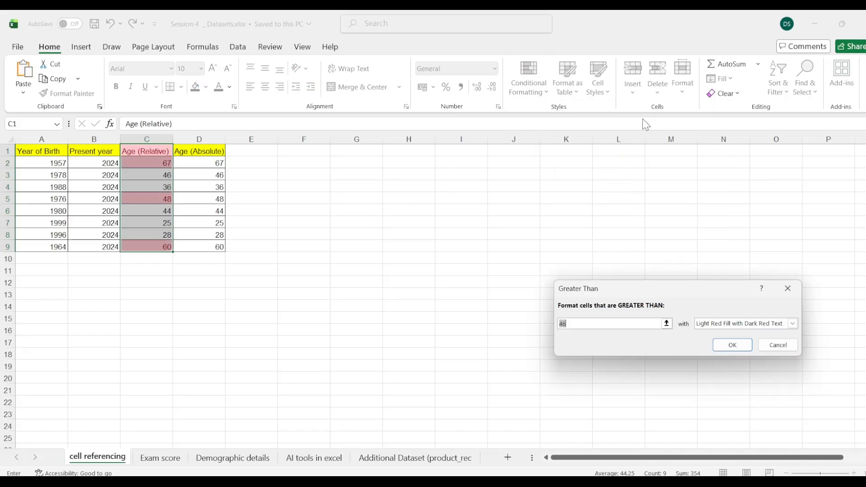
left_click(579, 325)
key("BackSpace")
type("0")
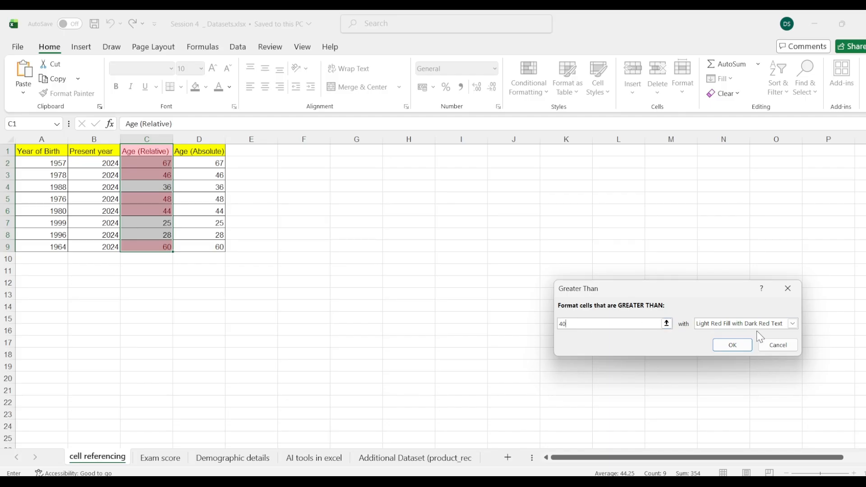
left_click(792, 322)
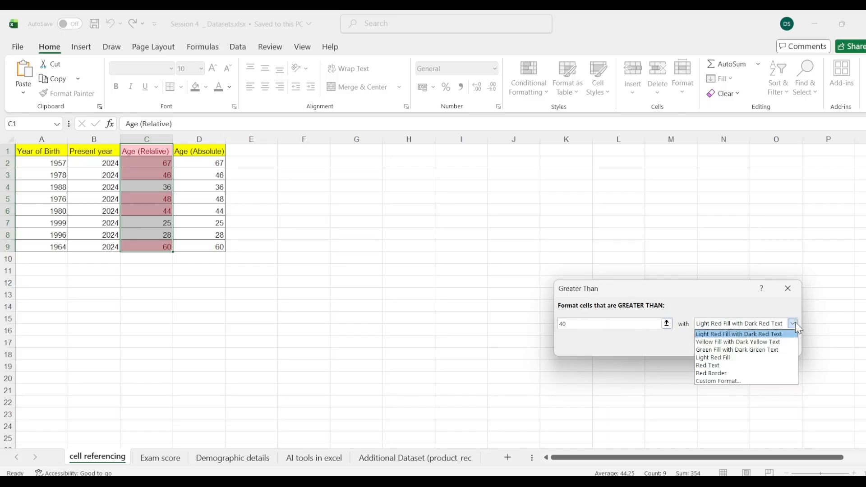
left_click(757, 349)
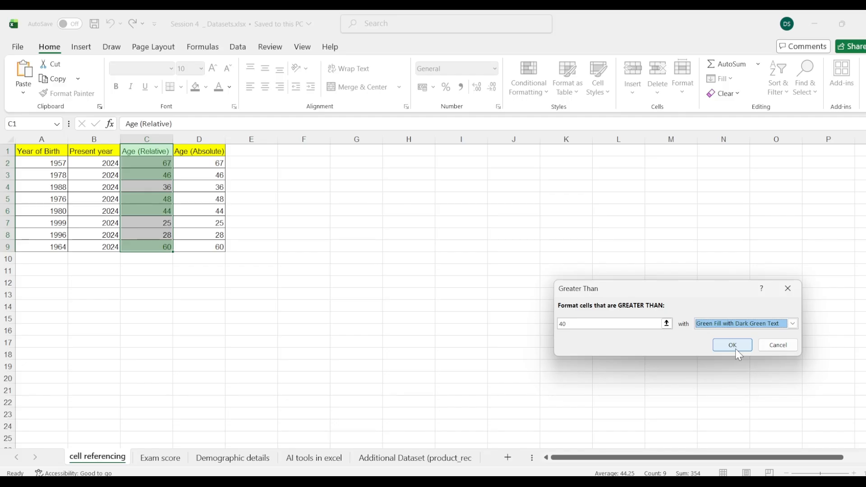
left_click(734, 347)
left_click(186, 220)
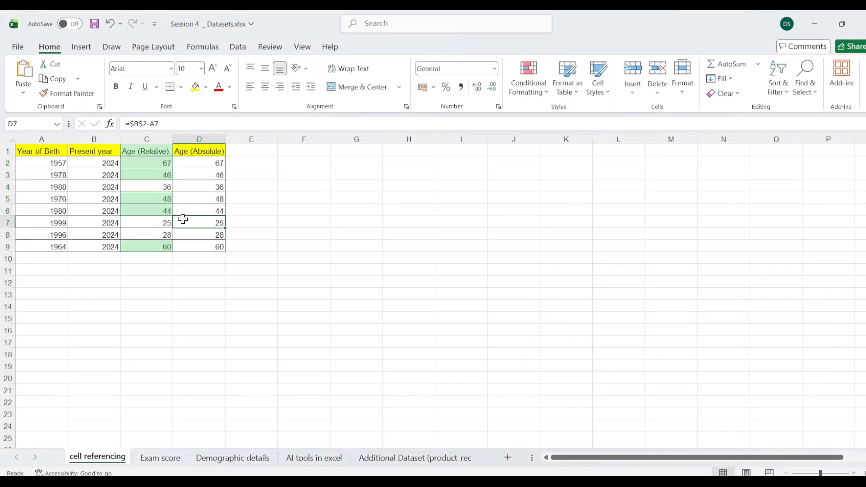
Check the highlighted ages in C2, C3, C5 and C6 of the Age (Relative) column
left_click(156, 161)
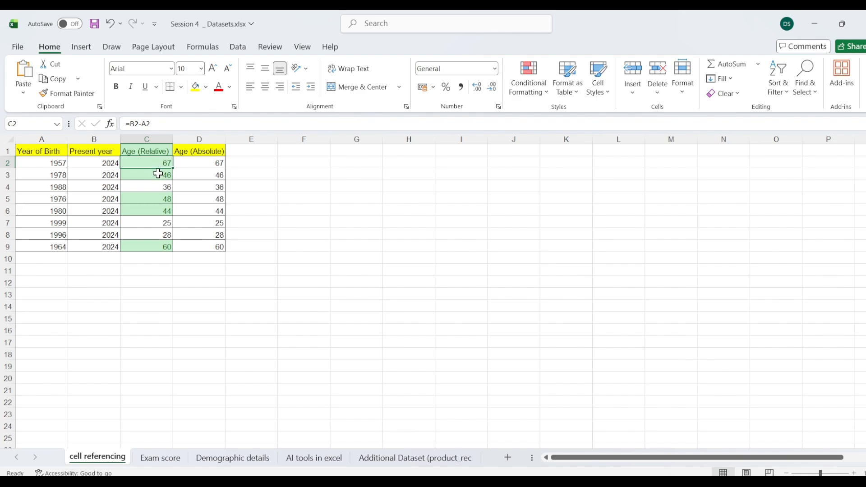
left_click(158, 174)
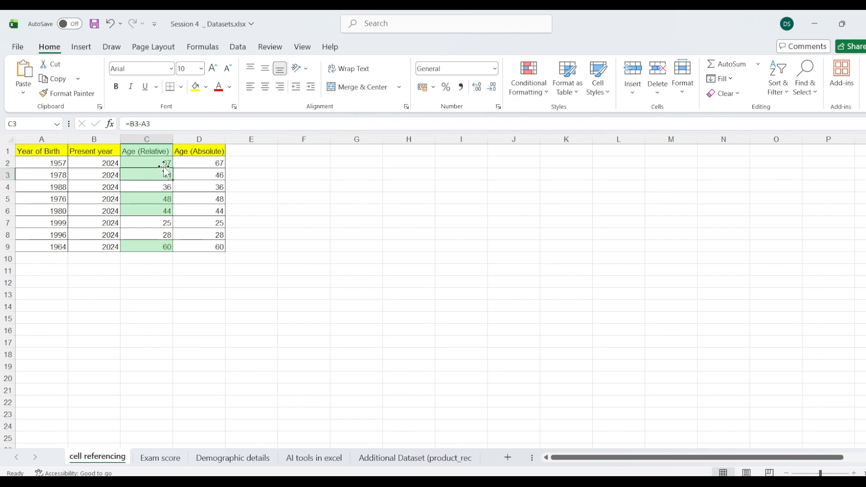
left_click(163, 162)
left_click(164, 174)
left_click(163, 200)
left_click(164, 210)
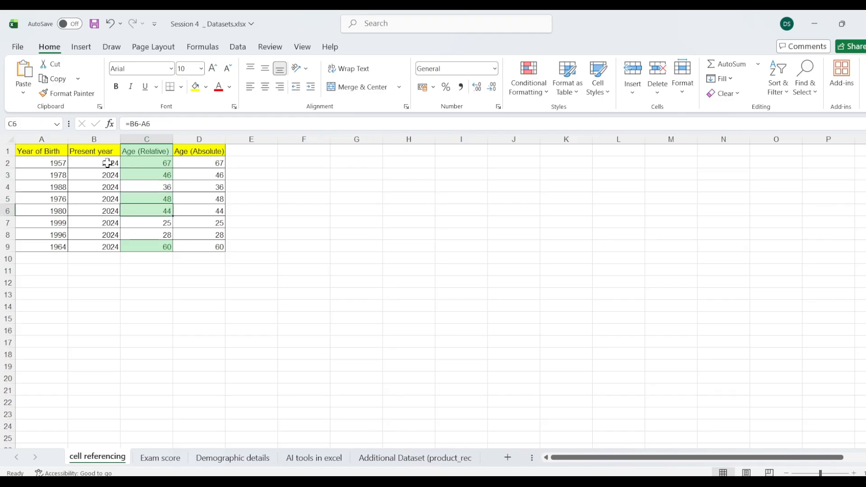
Set up a Top 10 Items conditional formatting rule on the Age (Absolute) values D2:D9 that ranks the top 3
left_click(192, 162)
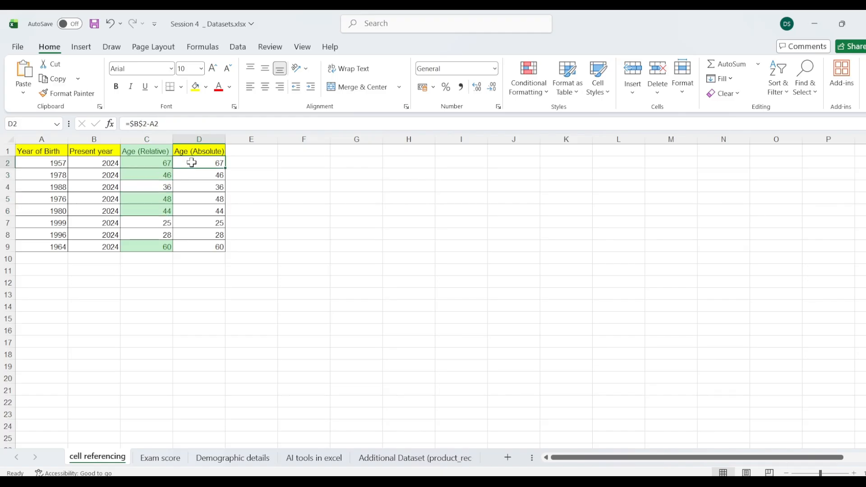
key("ctrl+shift+Down")
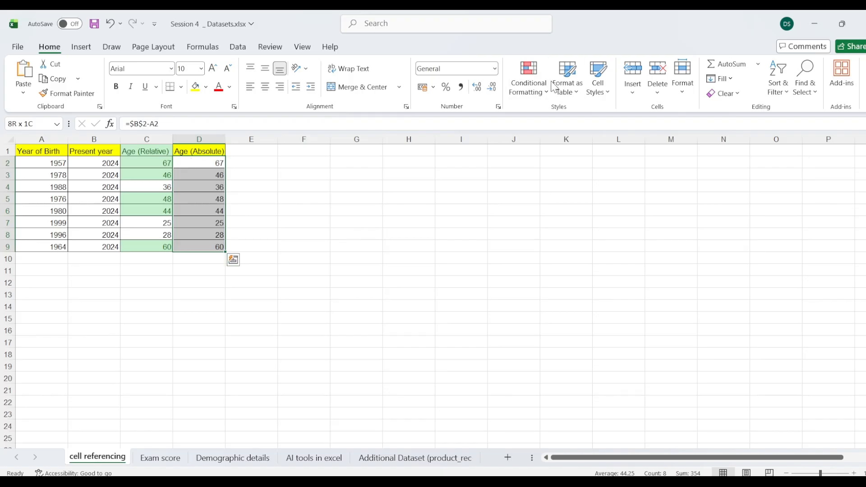
left_click(546, 94)
mouse_move(564, 138)
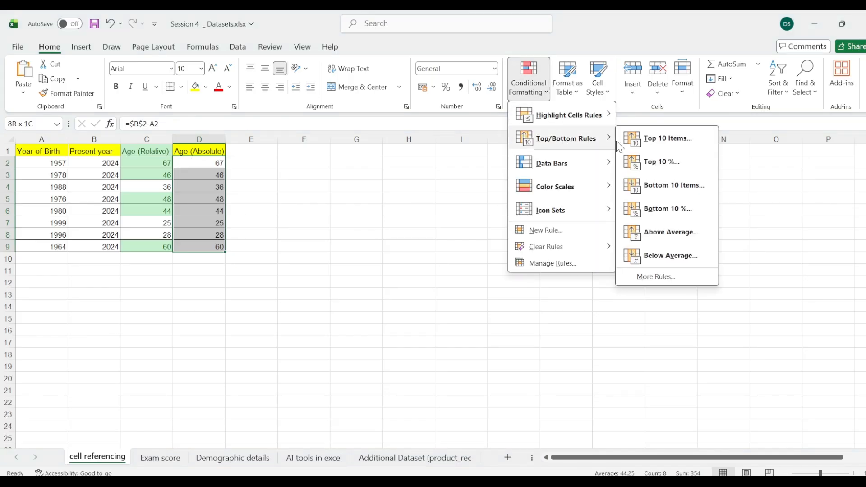
left_click(647, 141)
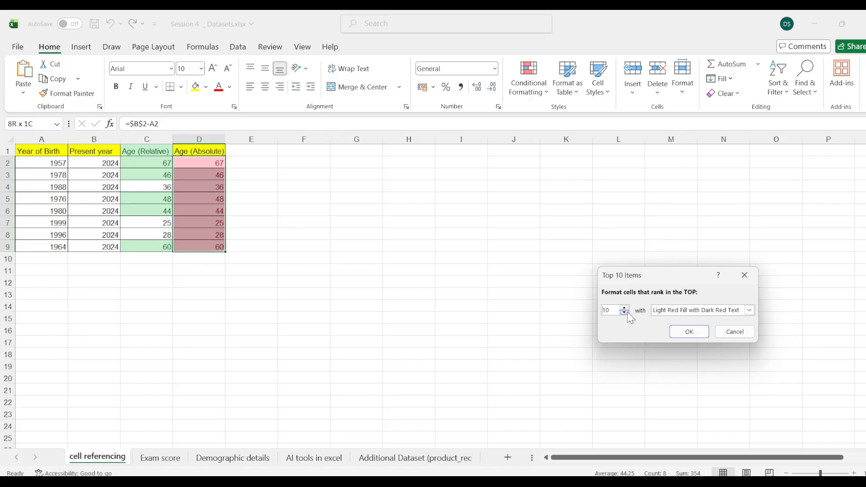
left_click(612, 311)
key("BackSpace")
key("BackSpace")
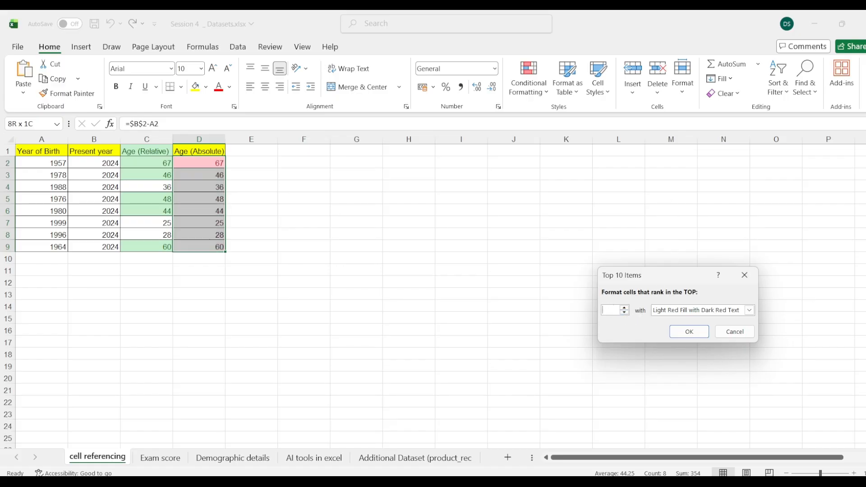
type("2")
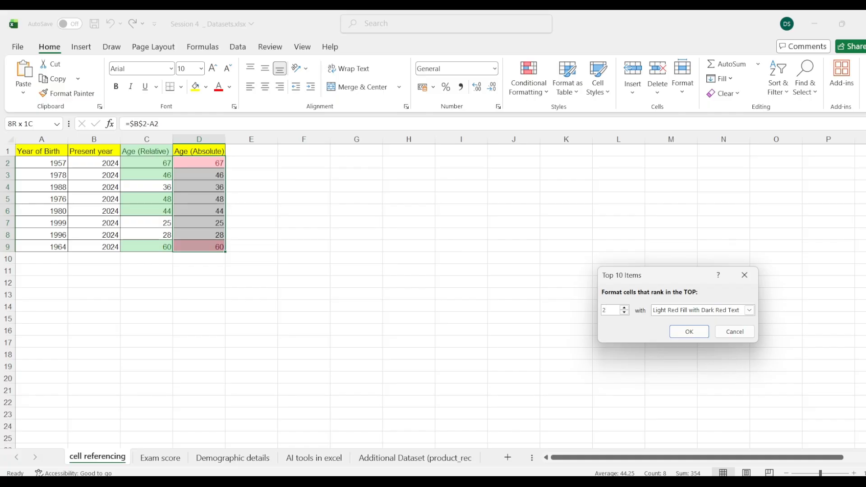
key("BackSpace")
type("3")
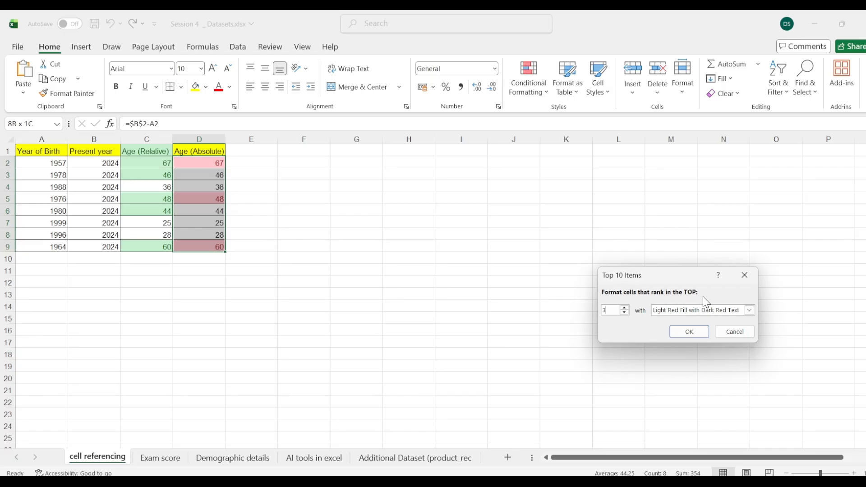
Choose Green Fill with Dark Green Text for the top-ranked Age (Absolute) cells and apply the rule
left_click(750, 310)
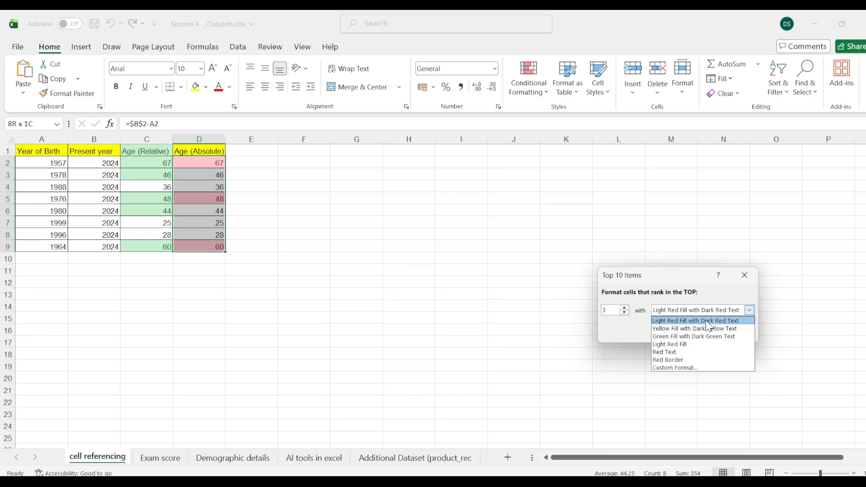
left_click(694, 336)
left_click(685, 336)
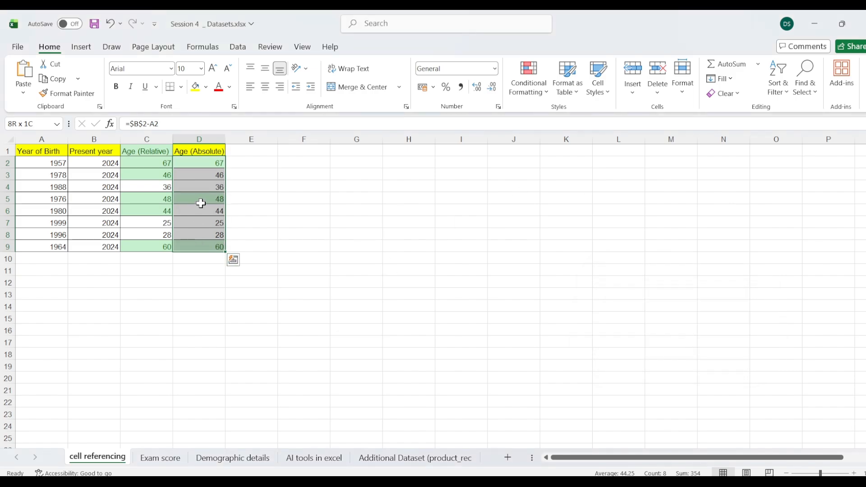
left_click(220, 163)
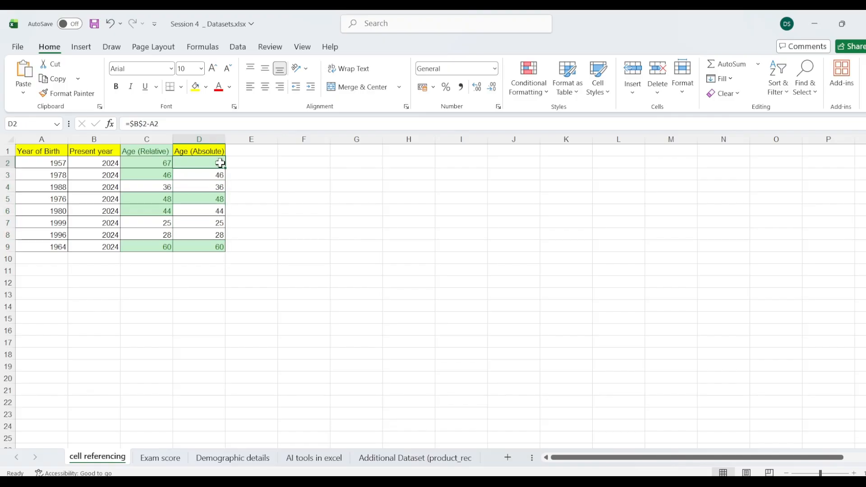
Undo the conditional formatting rules applied to the Age (Absolute) and Age (Relative) columns
left_click(222, 247)
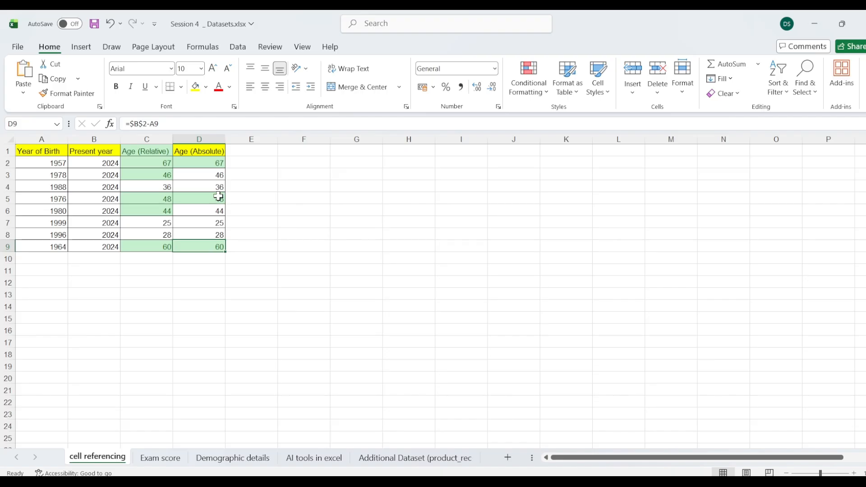
left_click(198, 162)
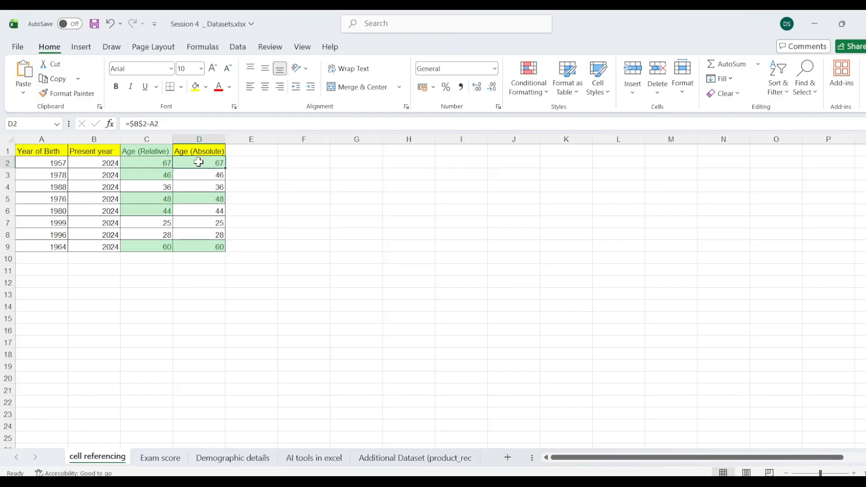
key("ctrl+z")
key("ctrl+z")
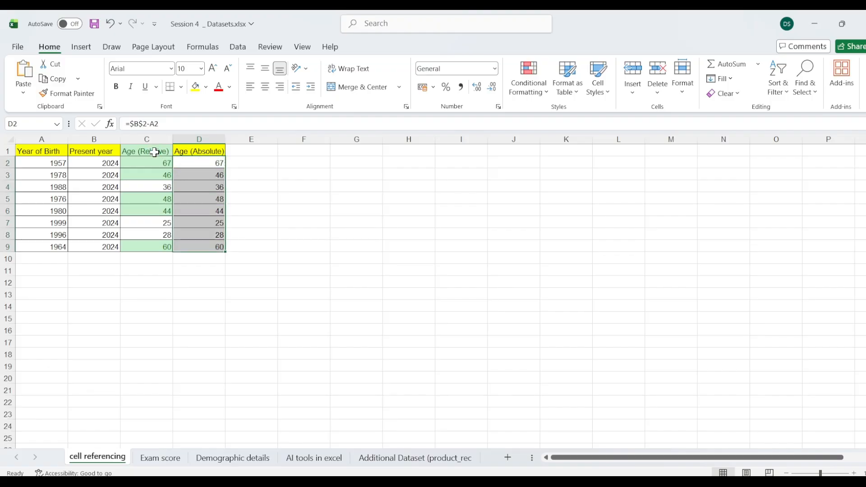
left_click(278, 200)
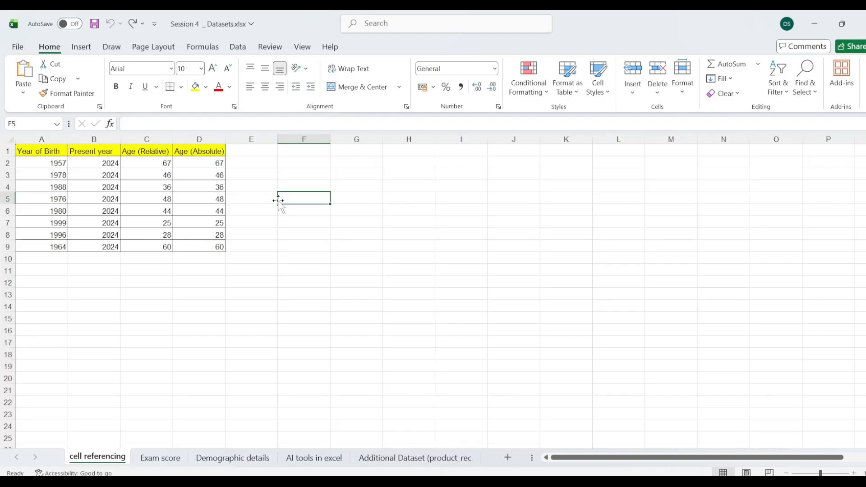
View the Greater Than highlight rule's settings and close them without applying the rule
left_click(542, 93)
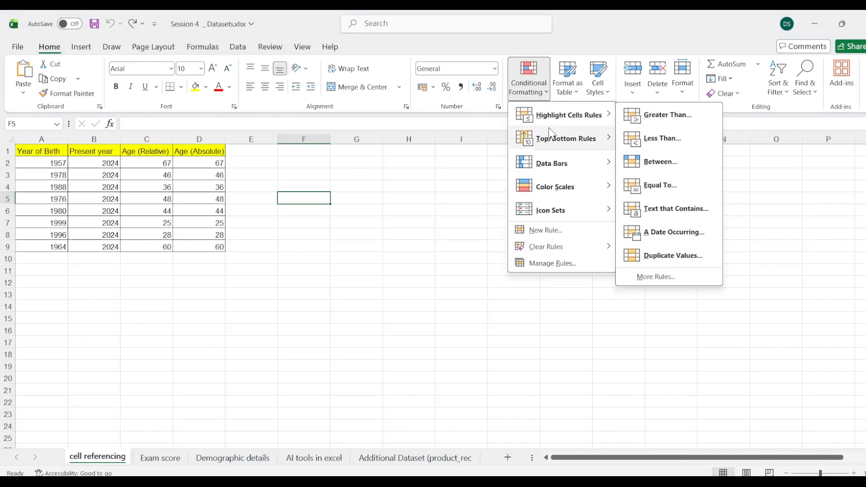
mouse_move(576, 113)
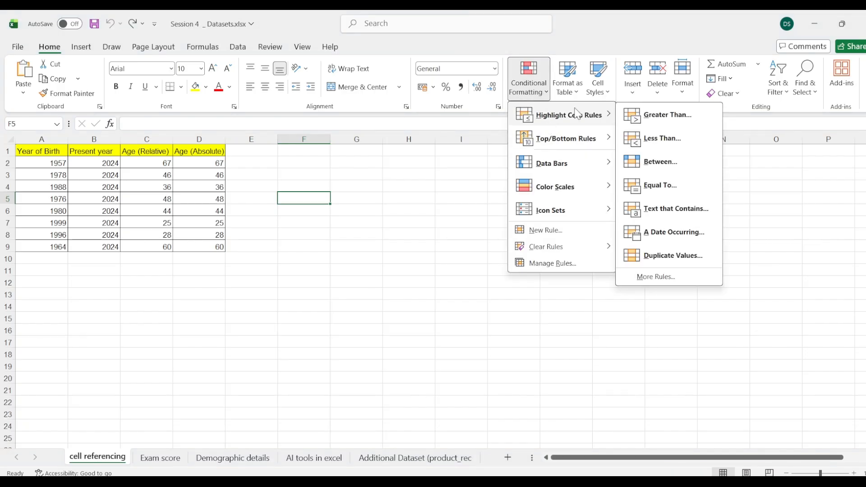
left_click(630, 124)
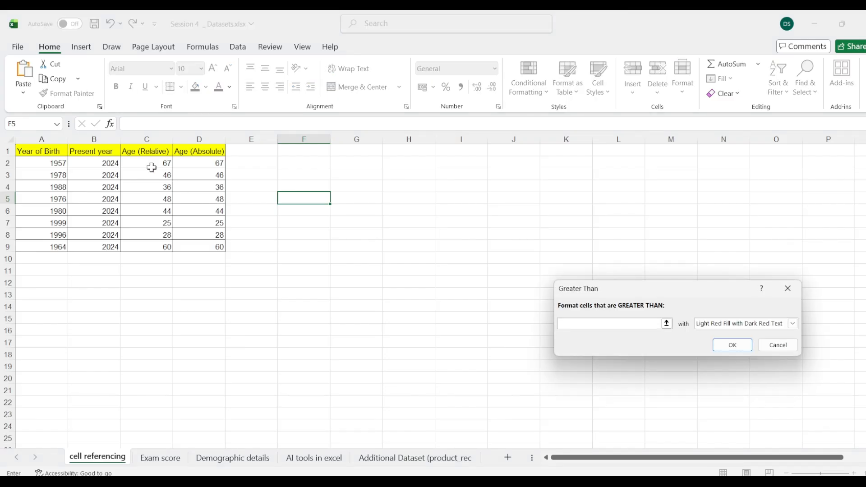
left_click(787, 288)
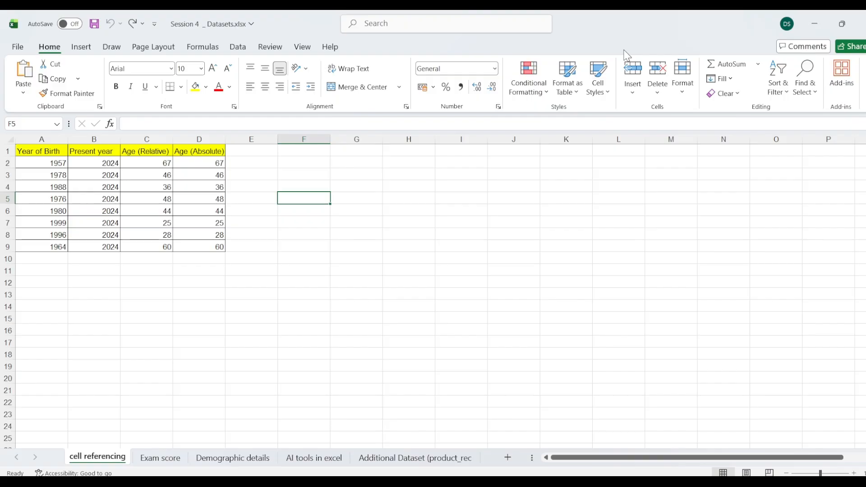
Look through the New Formatting Rule types, including cells that contain, top or bottom ranked, and above or below average
left_click(547, 89)
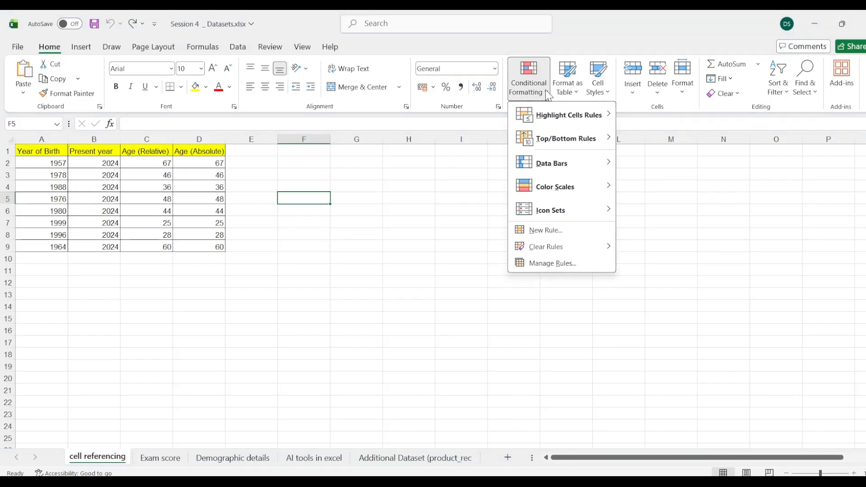
mouse_move(551, 248)
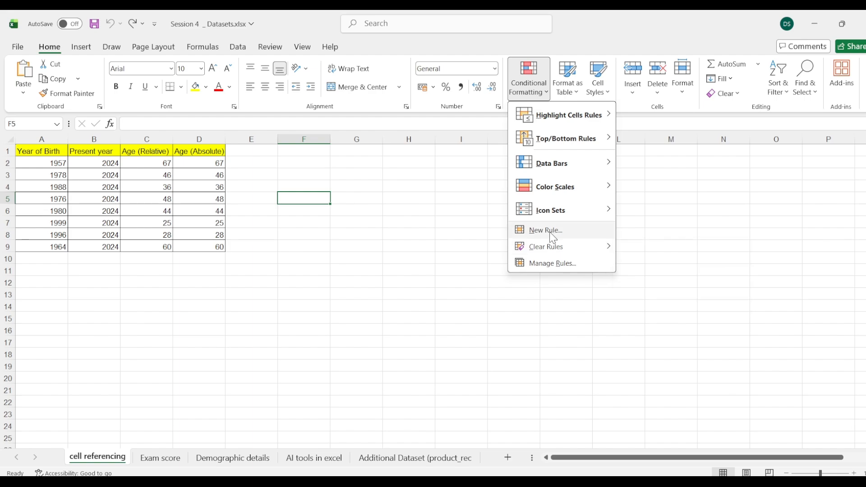
left_click(549, 230)
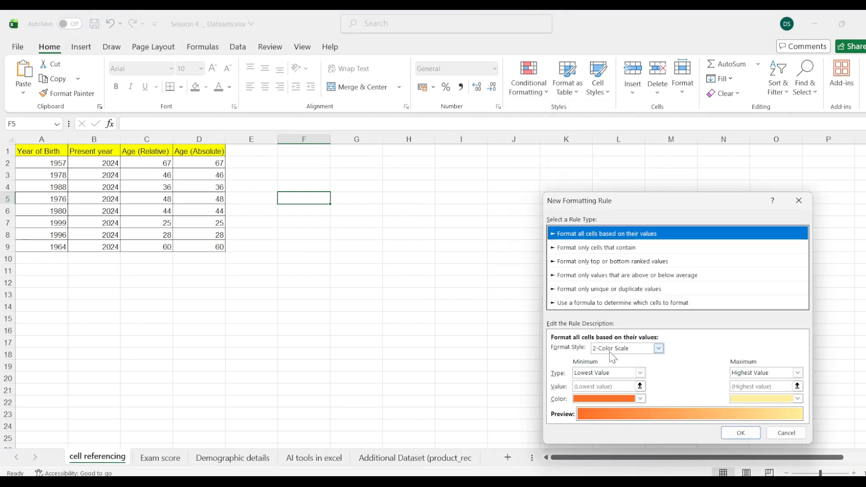
left_click(619, 249)
left_click(614, 262)
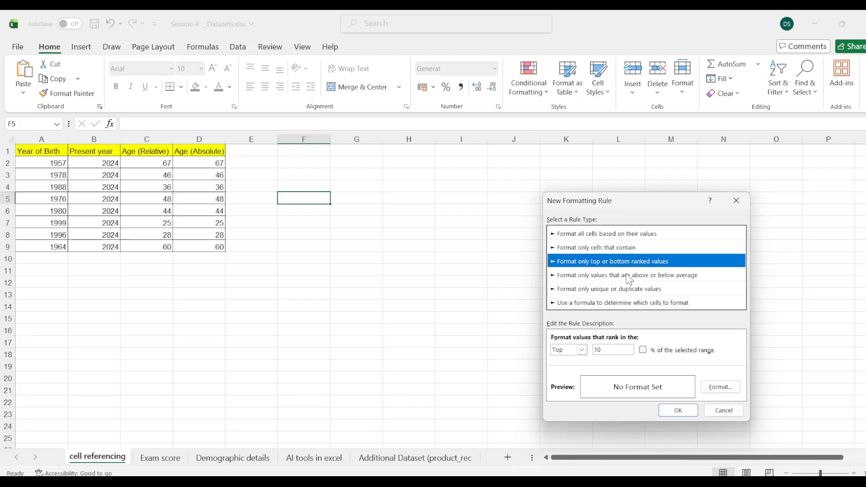
left_click(629, 276)
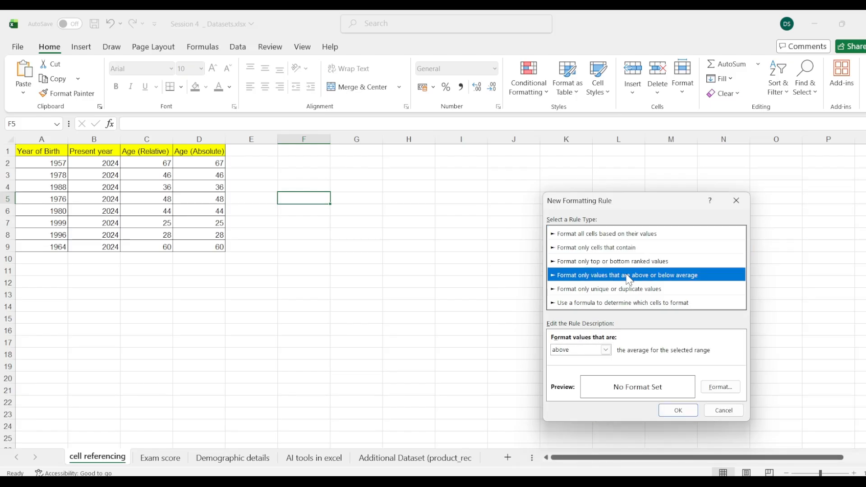
left_click(735, 201)
Review the Icon Sets, Clear Rules and Data Bars options of conditional formatting
left_click(532, 83)
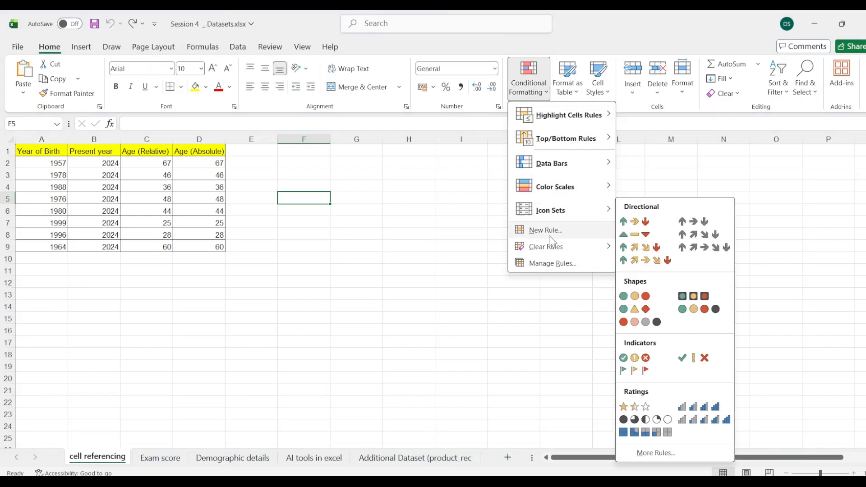
mouse_move(550, 247)
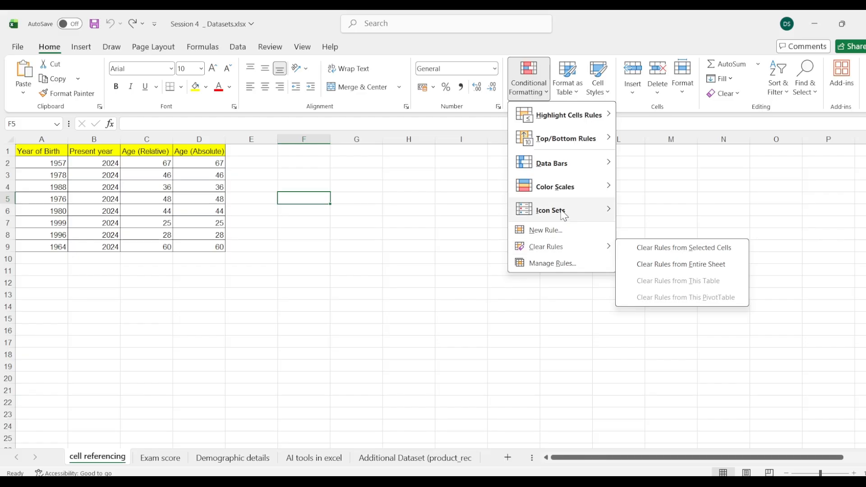
mouse_move(561, 170)
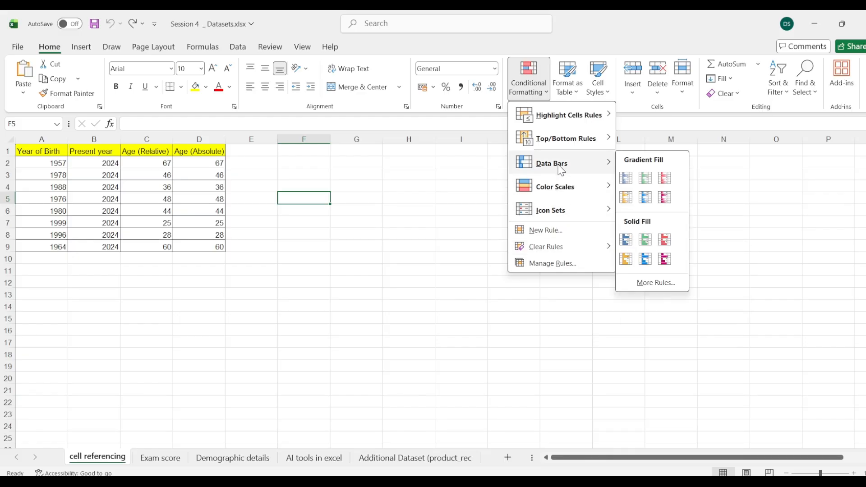
left_click(457, 248)
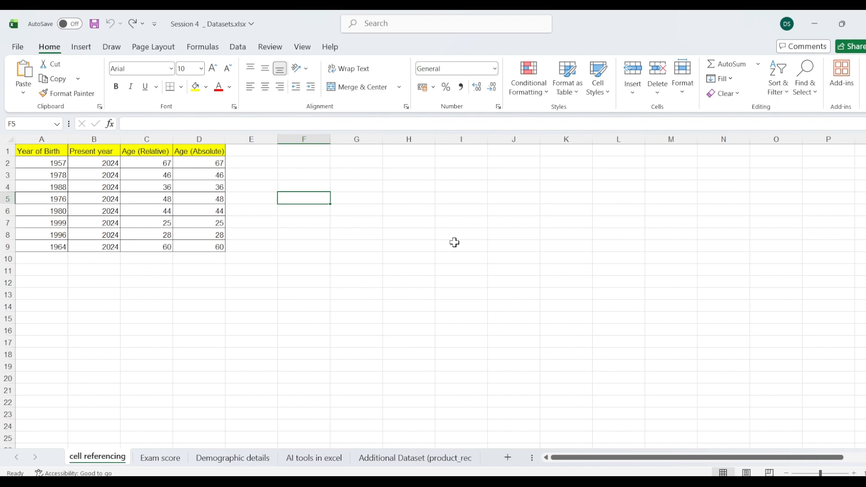
left_click(540, 91)
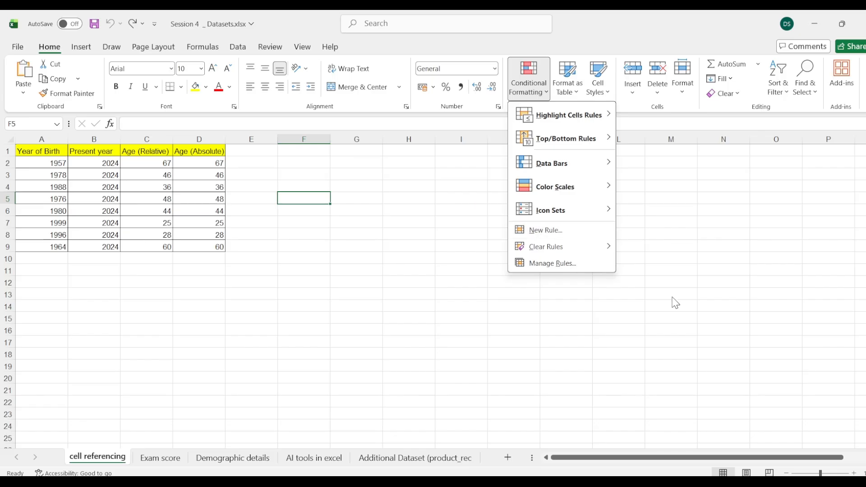
Switch to OneNote and draw a small hash-like mark below the longest arrow in the Day4 notes
left_click(641, 447)
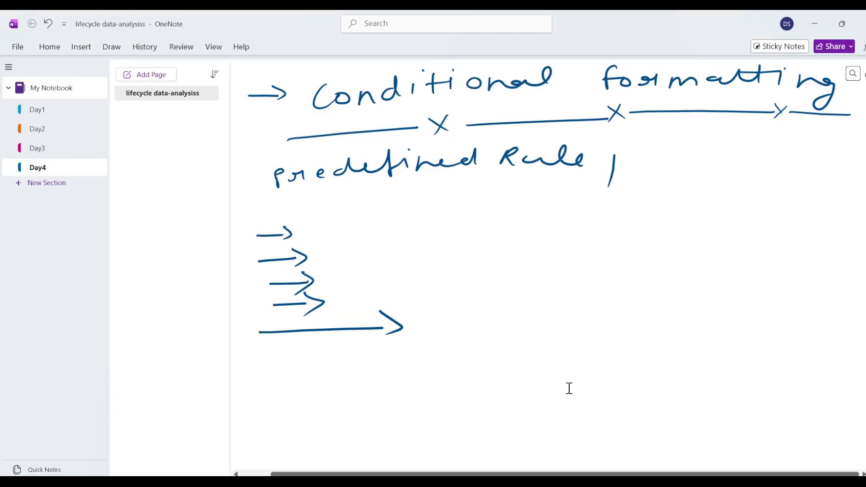
left_click_drag(265, 354, 264, 371)
mouse_move(279, 353)
left_mouse_down()
mouse_move(277, 365)
mouse_move(292, 353)
left_mouse_up()
left_click_drag(250, 365, 291, 361)
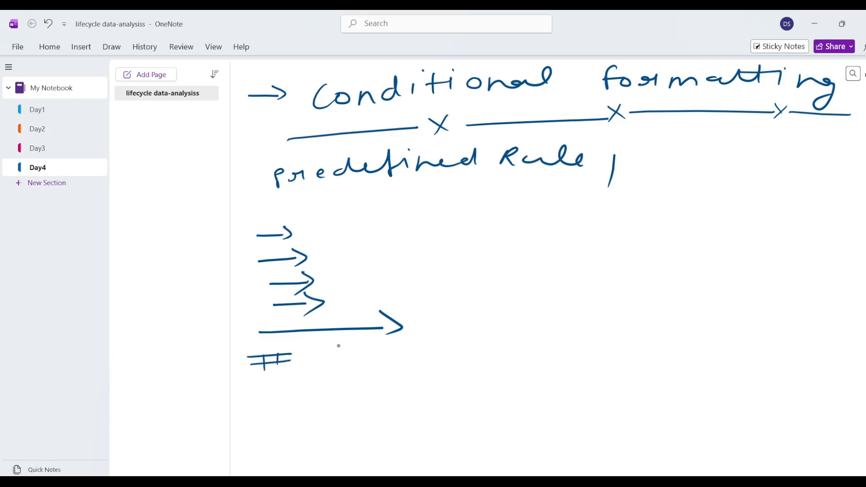
Handwrite "New Rule (custom Rules)" beside the longest arrow in the notes
left_click_drag(340, 344, 375, 346)
left_click_drag(386, 343, 412, 337)
mouse_move(431, 348)
left_mouse_down()
mouse_move(440, 335)
mouse_move(442, 347)
left_mouse_up()
mouse_move(452, 339)
left_mouse_down()
mouse_move(482, 330)
mouse_move(518, 338)
left_mouse_up()
left_click_drag(550, 313, 548, 347)
mouse_move(576, 327)
left_mouse_down()
mouse_move(569, 337)
mouse_move(631, 336)
left_mouse_up()
left_click_drag(620, 326, 649, 326)
left_click_drag(661, 336, 692, 333)
mouse_move(708, 321)
left_mouse_down()
mouse_move(706, 337)
mouse_move(721, 334)
left_mouse_up()
left_click_drag(728, 327, 762, 335)
mouse_move(765, 333)
left_mouse_down()
mouse_move(799, 347)
mouse_move(793, 338)
left_mouse_up()
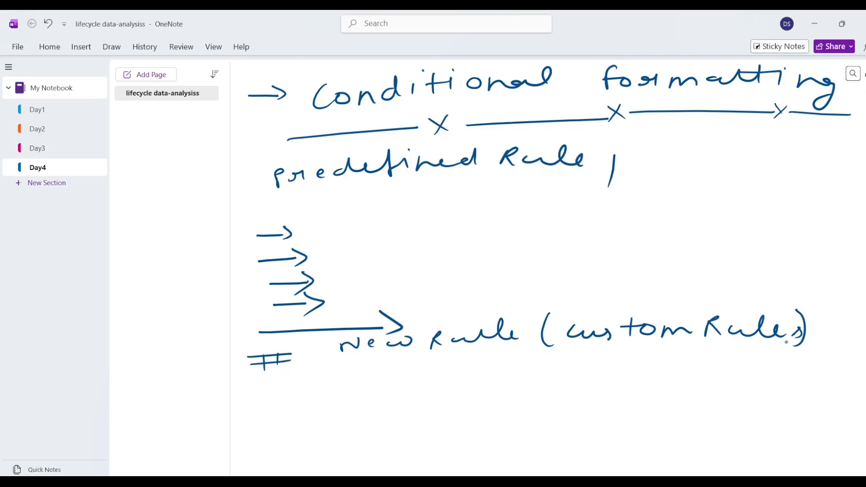
Draw an underline beneath "New Rule" and a corner-shaped line beside the upper arrows
left_click_drag(318, 378, 449, 377)
mouse_move(322, 210)
left_mouse_down()
mouse_move(363, 211)
mouse_move(358, 249)
left_mouse_up()
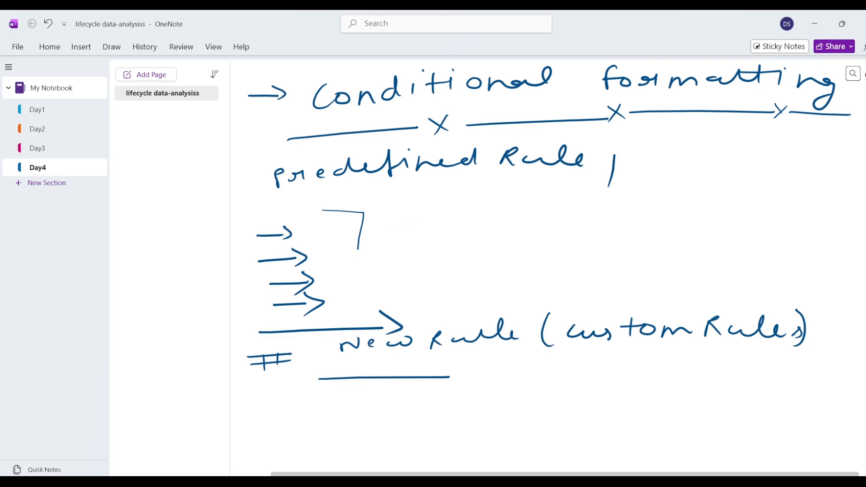
scroll(763, 437, "down", 3)
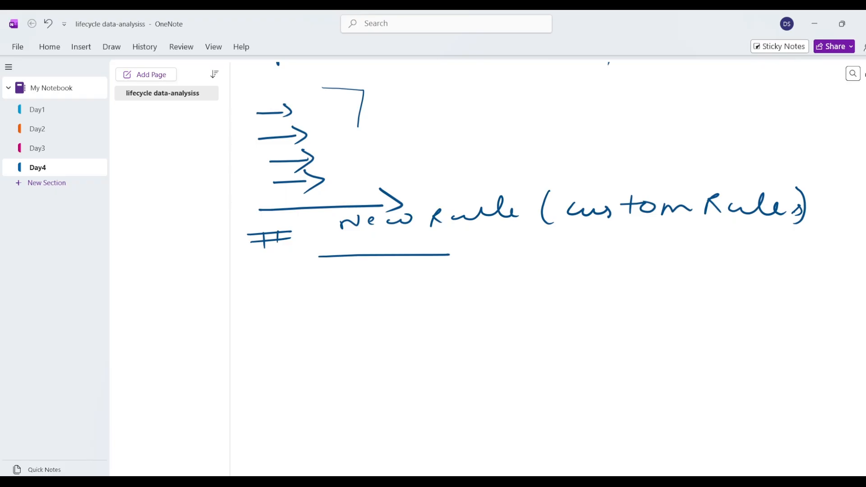
Switch back to Excel and view the New Formatting Rule options without applying a rule
left_click(606, 446)
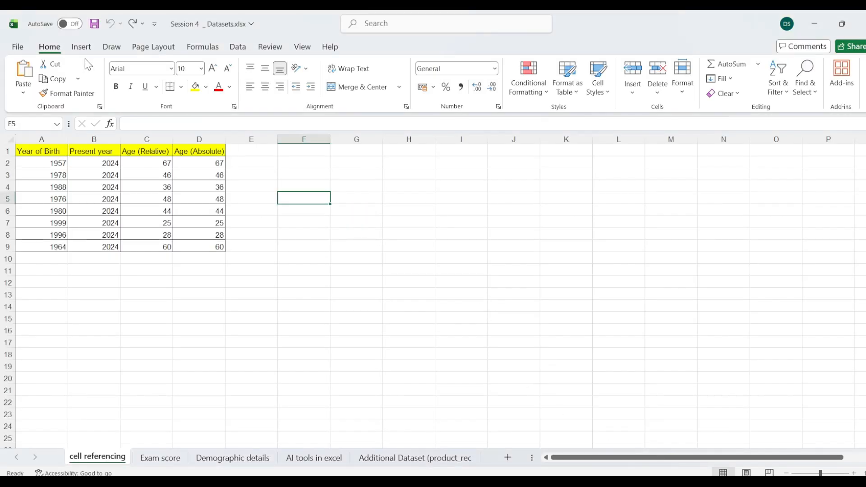
left_click(544, 100)
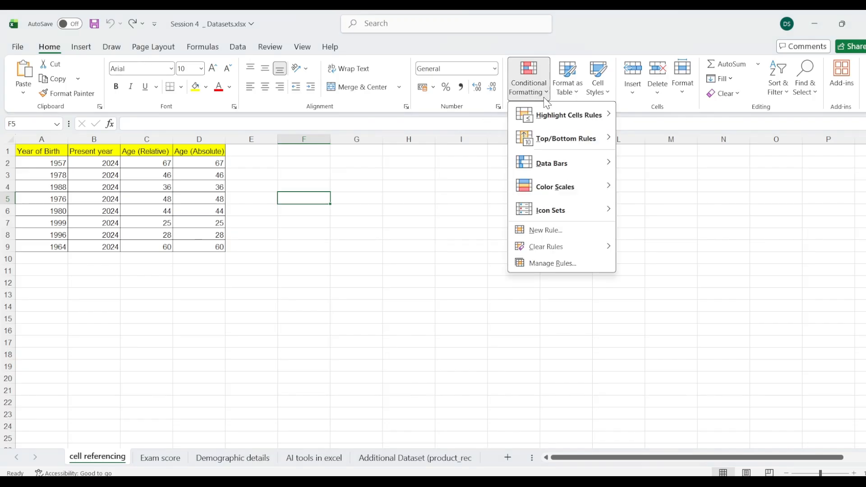
left_click(539, 231)
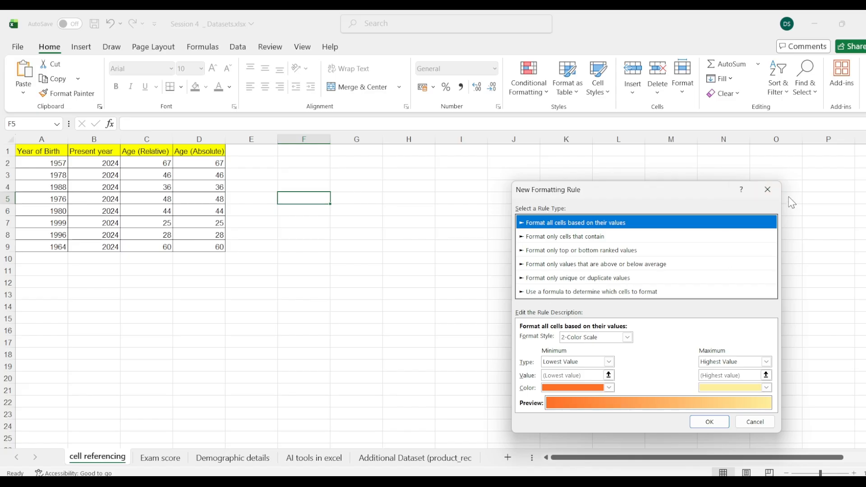
left_click(768, 190)
Apply a new 2-Color Scale rule to Age (Relative) C2:C9, running from orange at Lowest Value to light yellow at Highest Value
left_click(156, 162)
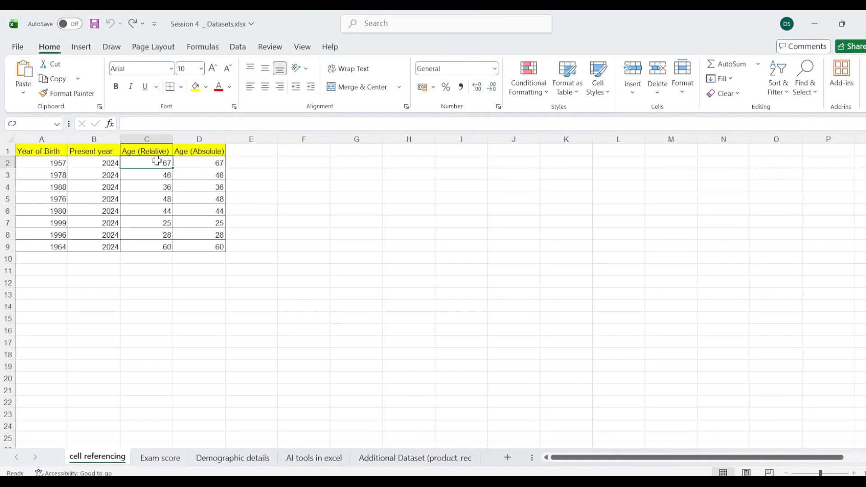
key("ctrl+shift+Down")
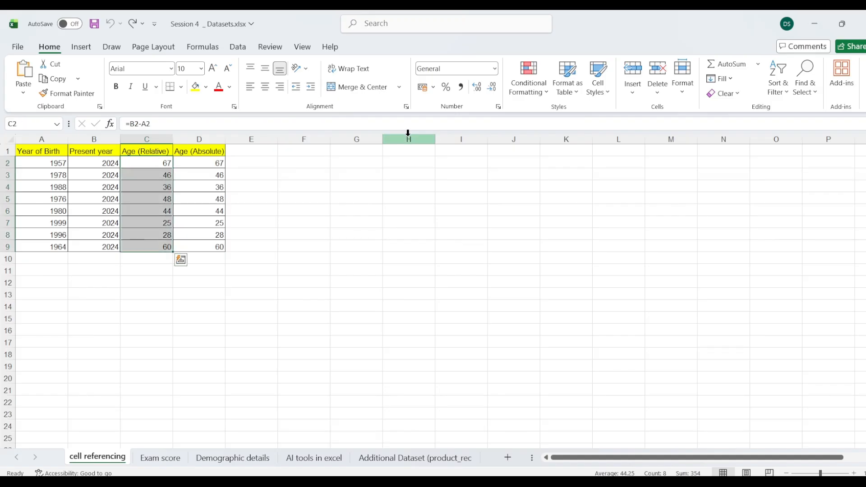
left_click(549, 94)
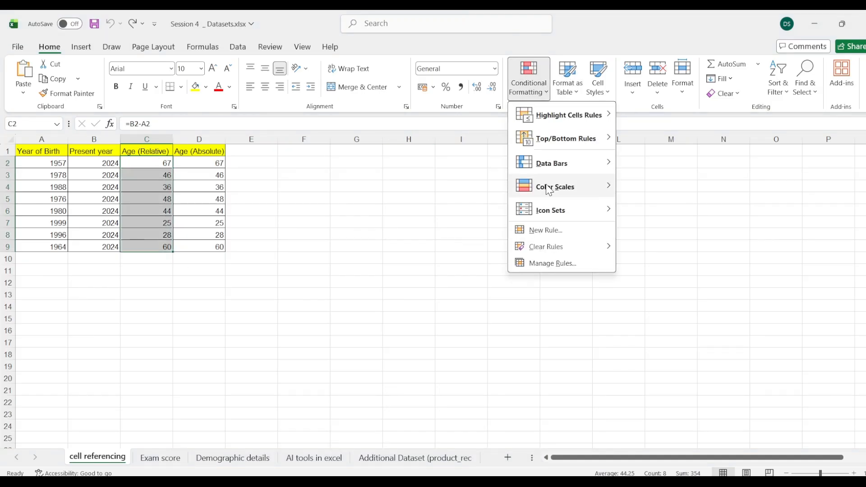
left_click(553, 229)
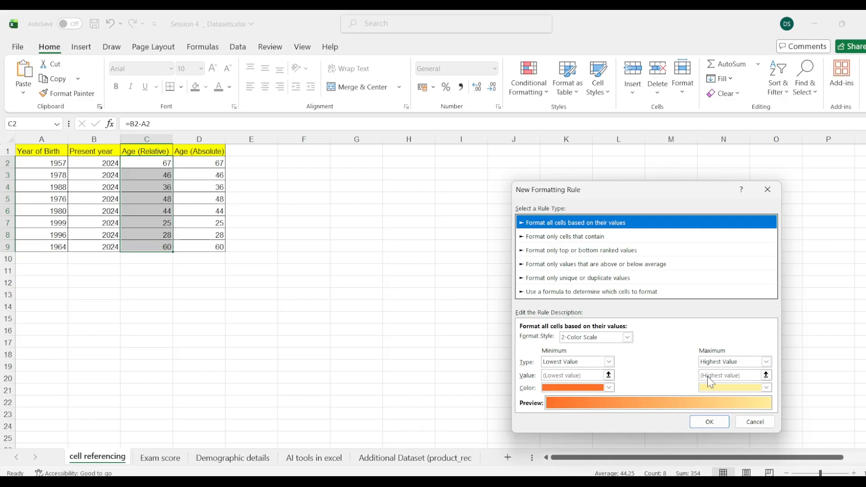
left_click(703, 423)
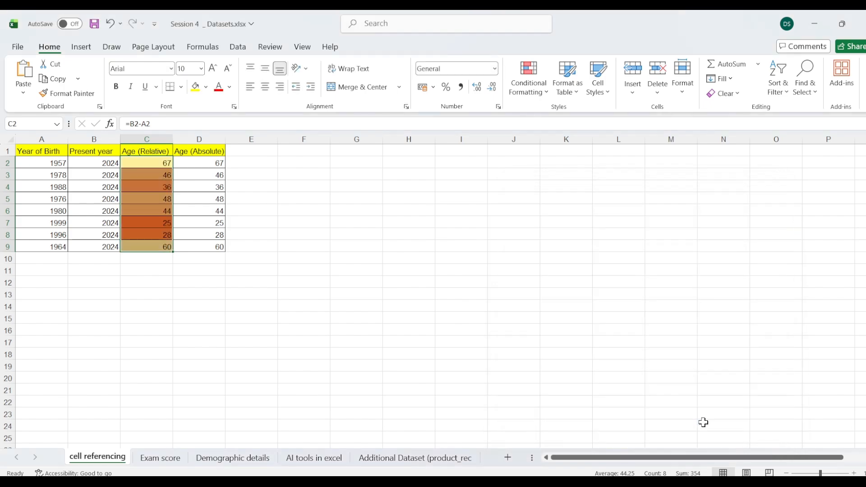
left_click(147, 231)
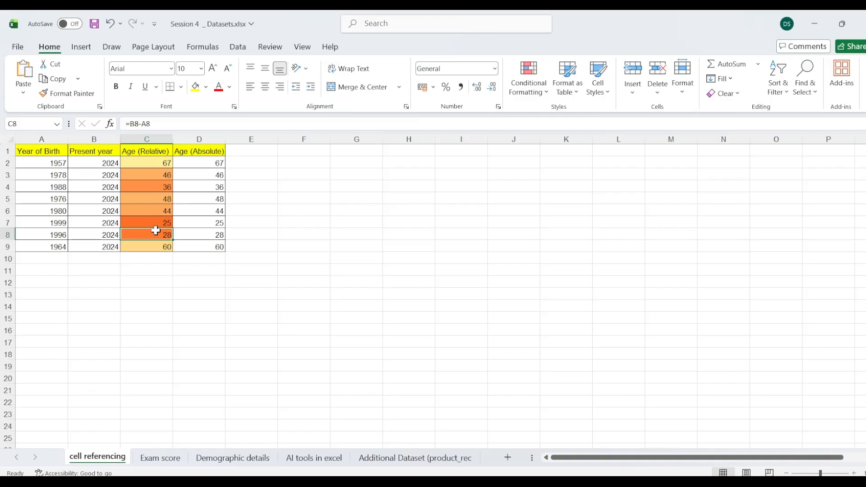
Apply a new 2-Color Scale rule to cell C2 only, running from light blue at Lowest Value to dark teal at Highest Value
left_click(161, 163)
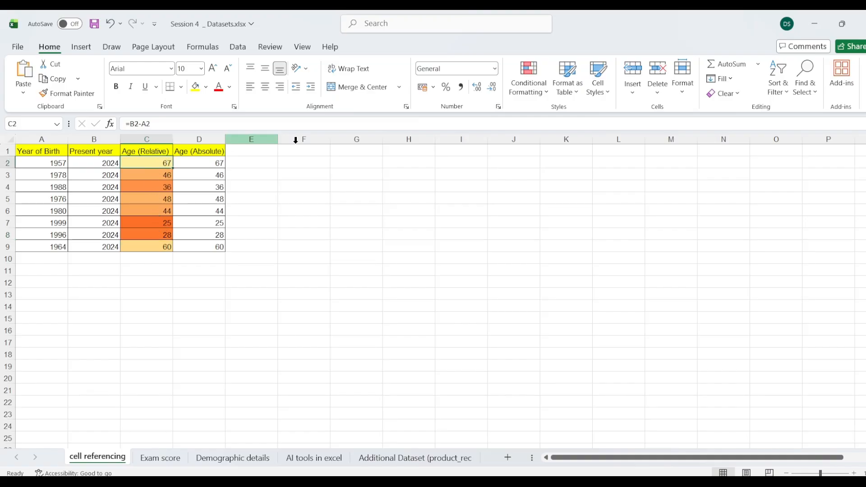
left_click(545, 89)
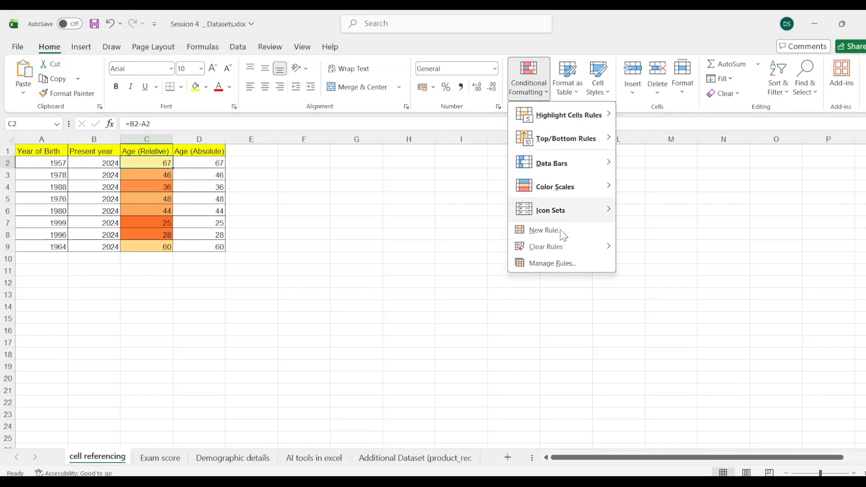
left_click(545, 230)
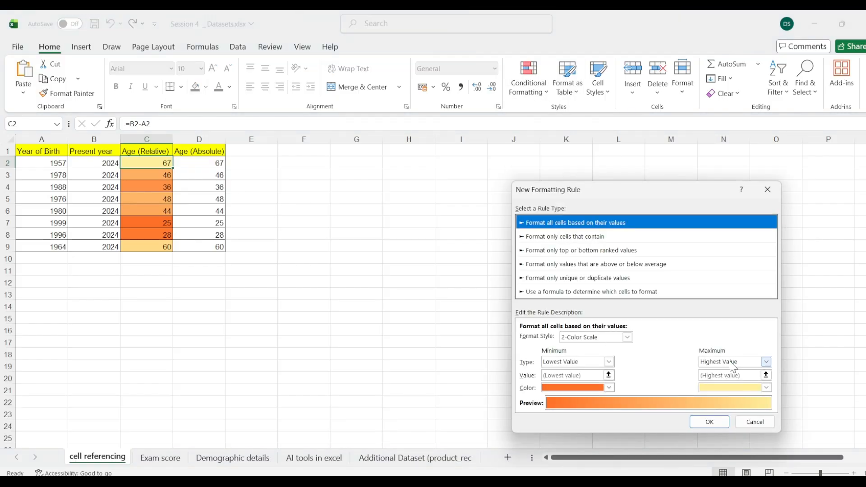
left_click(609, 387)
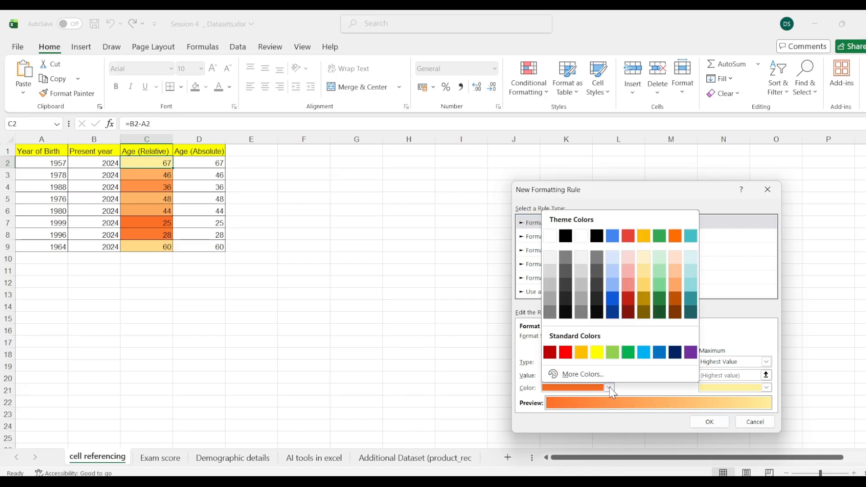
left_click(611, 257)
left_click(766, 387)
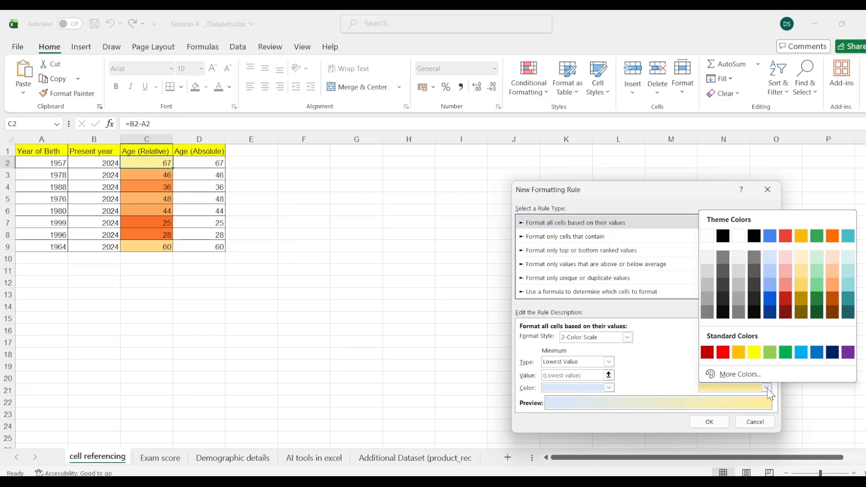
left_click(848, 299)
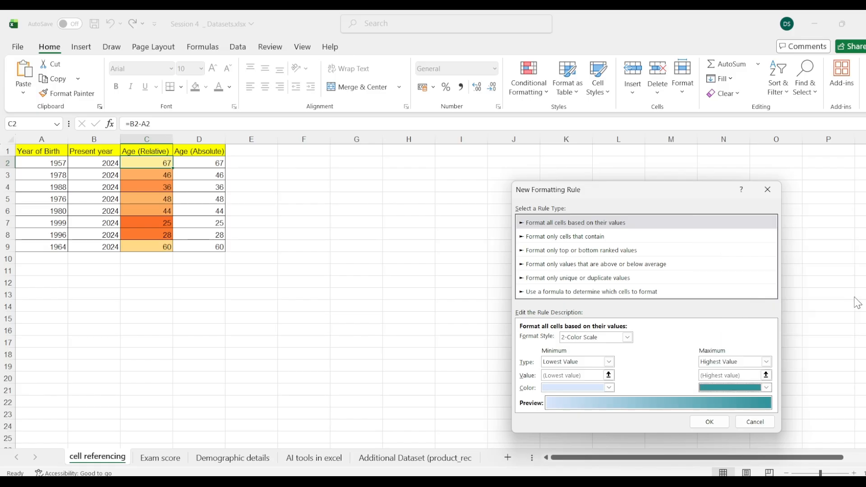
left_click(703, 419)
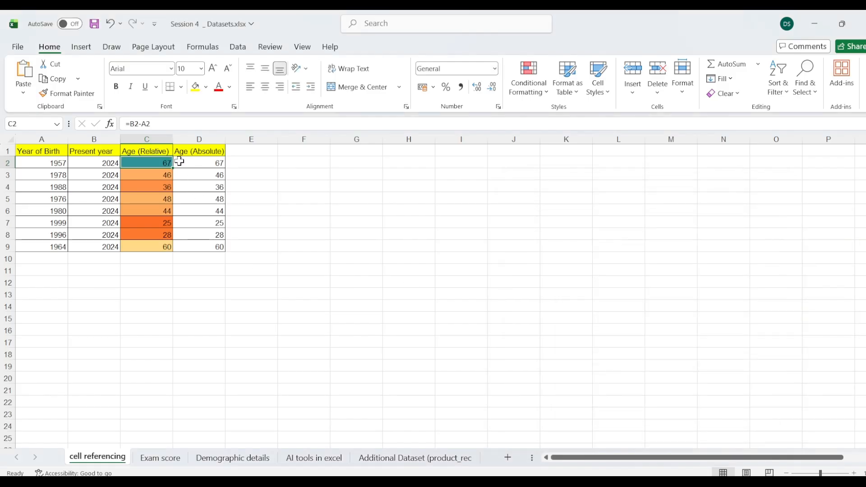
Apply a new 2-Color Scale rule to Age (Relative) C2:C9, running from light teal at Lowest Value to dark teal at Highest Value
key("ctrl+shift+Down")
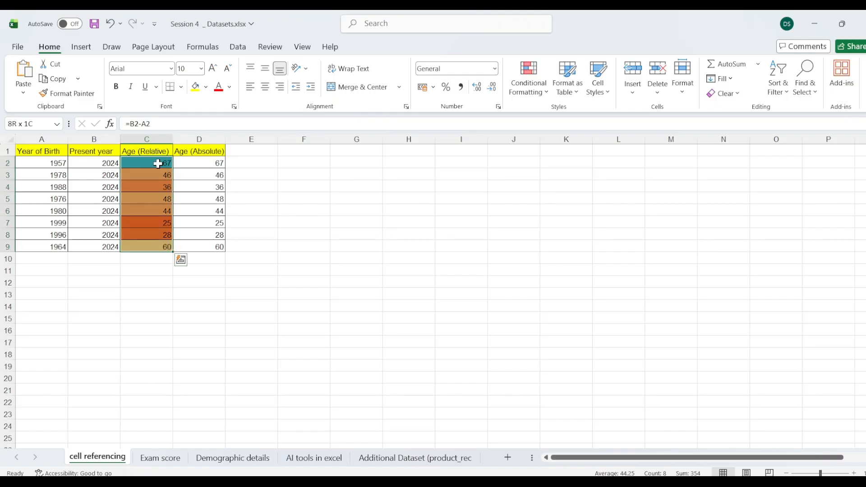
left_click(546, 93)
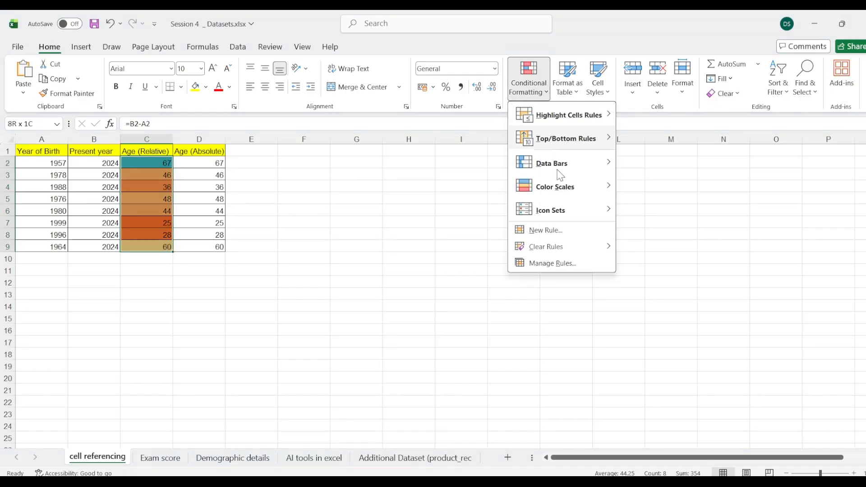
left_click(557, 230)
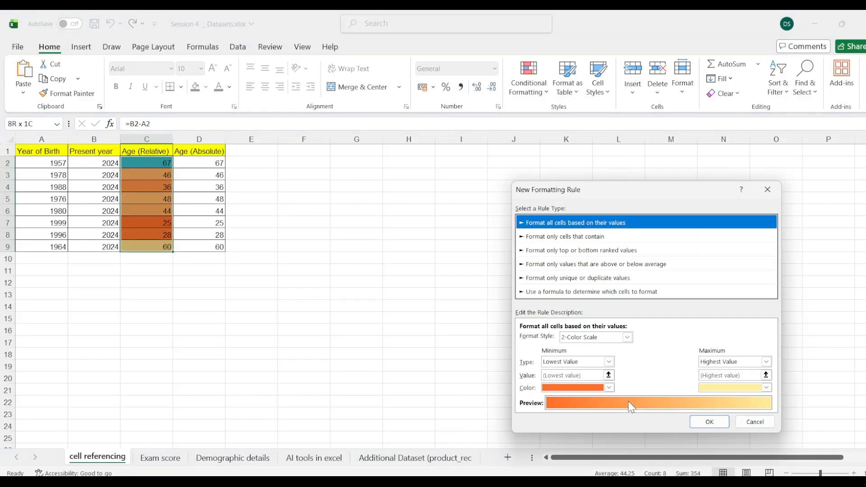
left_click(608, 388)
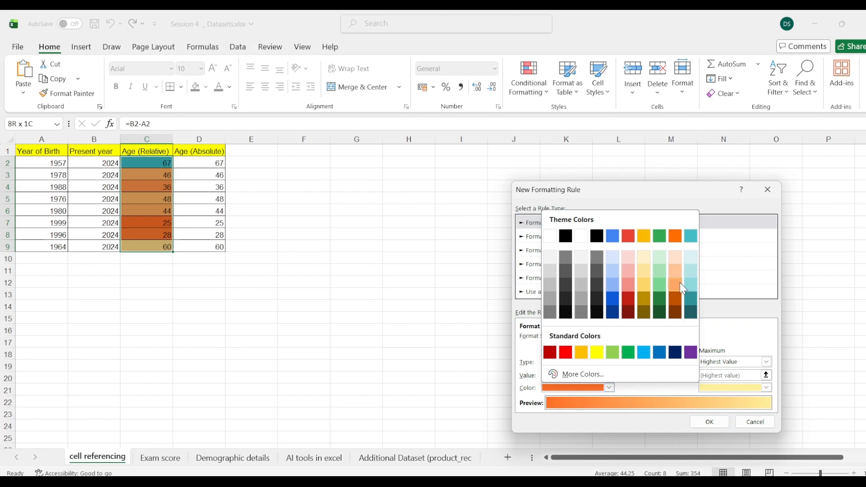
left_click(691, 272)
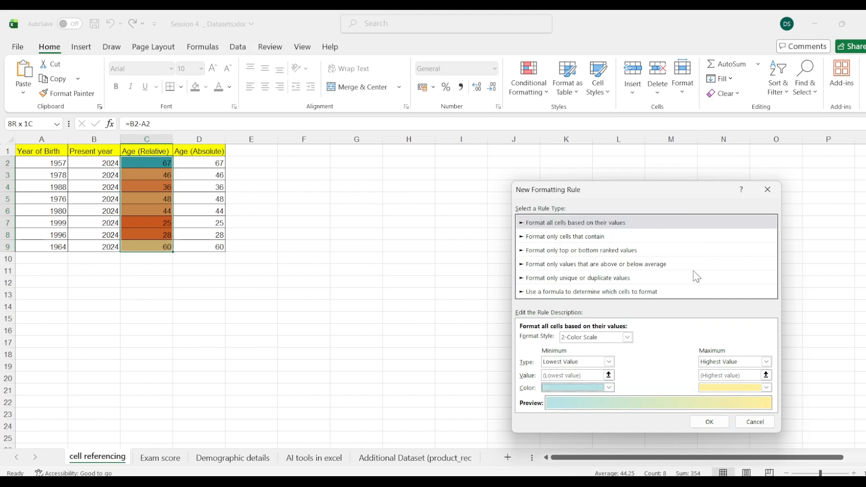
left_click(767, 387)
left_click(847, 299)
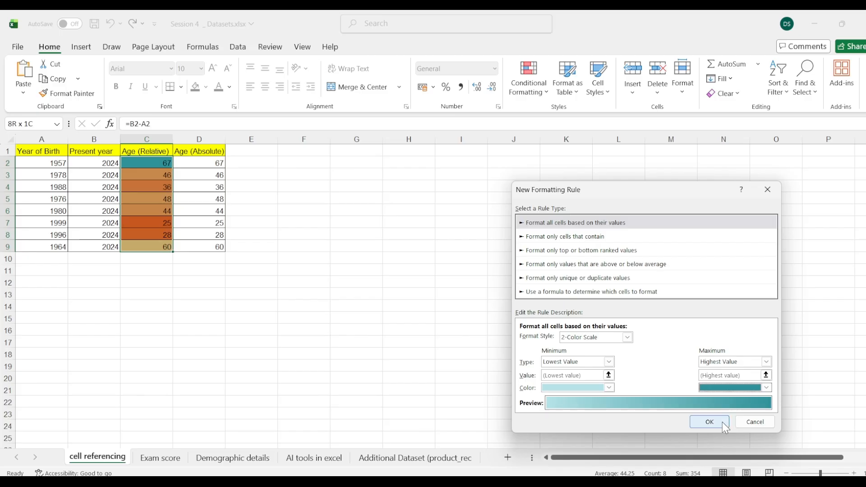
left_click(709, 421)
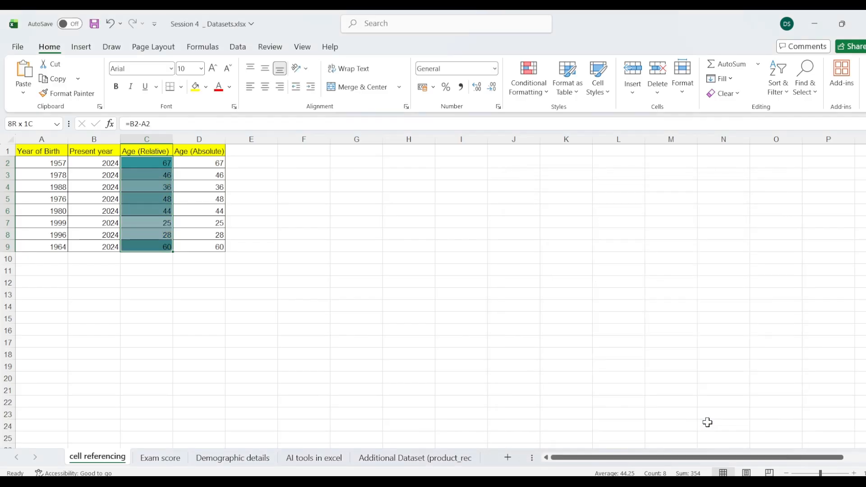
left_click(156, 232)
left_click(150, 162)
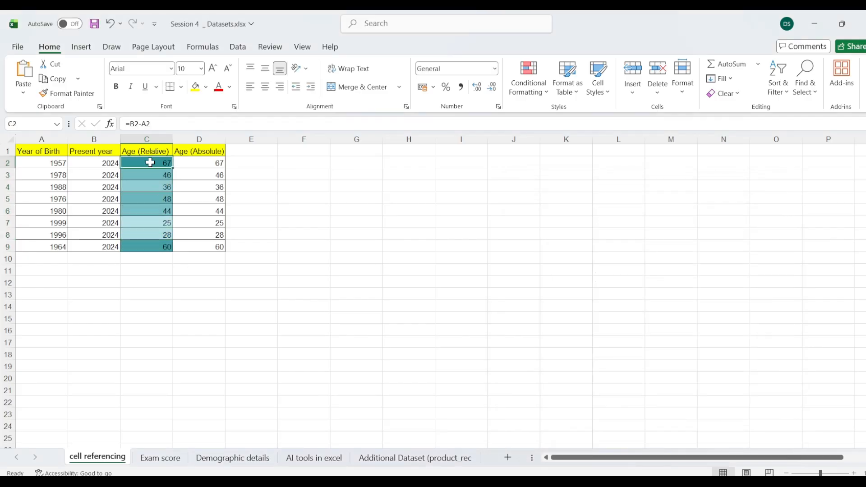
left_click(152, 230)
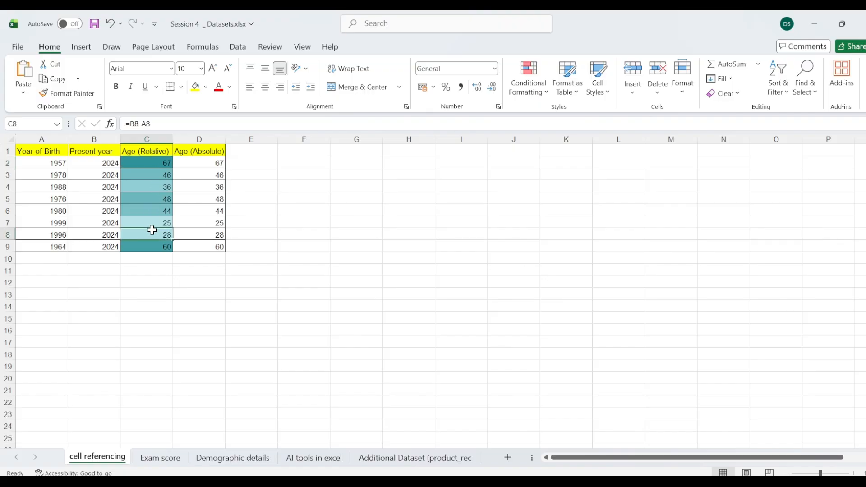
left_click(546, 95)
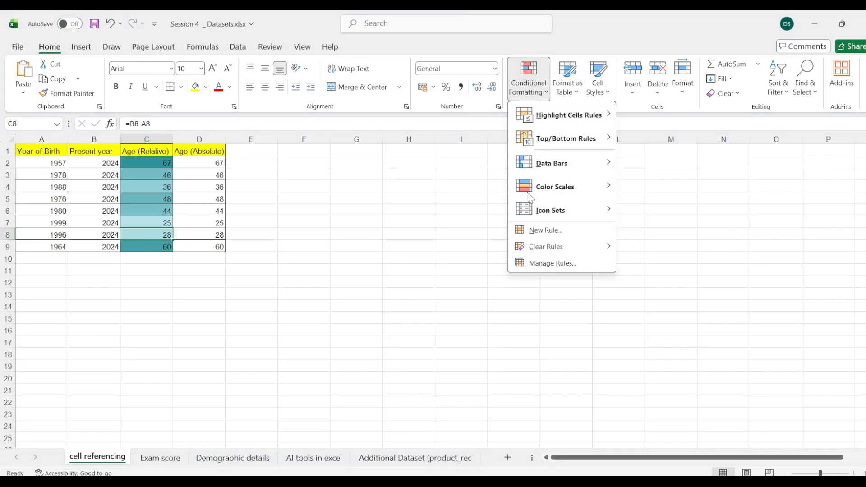
left_click(533, 237)
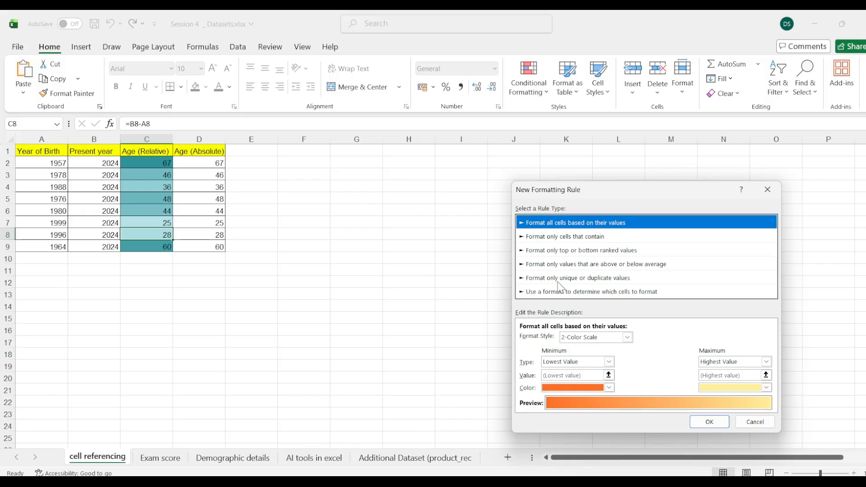
left_click(559, 280)
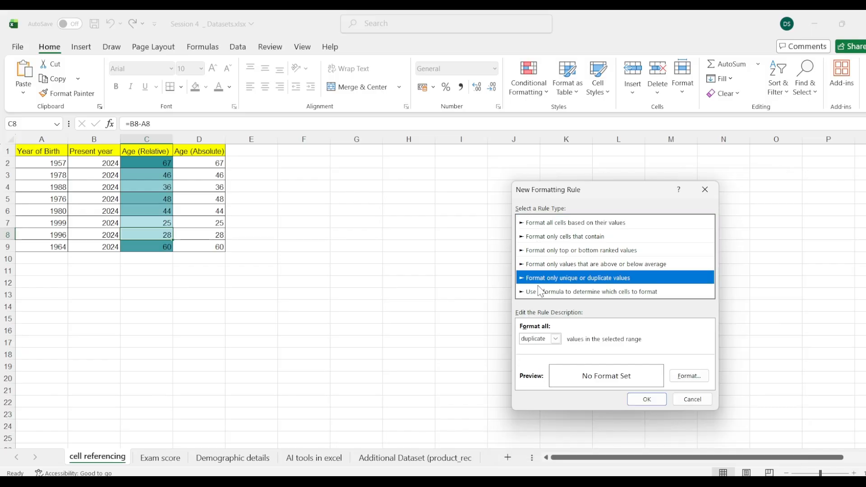
left_click(705, 192)
Apply a new 2-Color Scale rule to Age (Absolute) D2:D9, running from orange at Lowest Value to light yellow at Highest Value
left_click(194, 163)
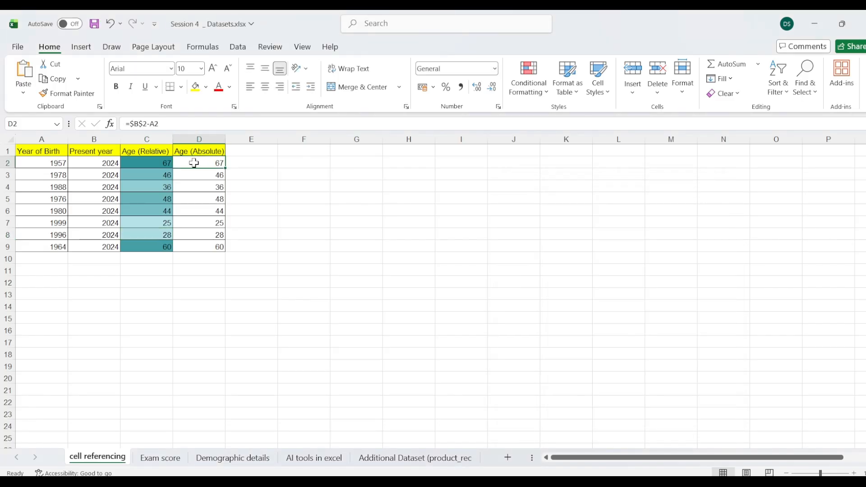
key("ctrl+shift+Down")
left_click(534, 88)
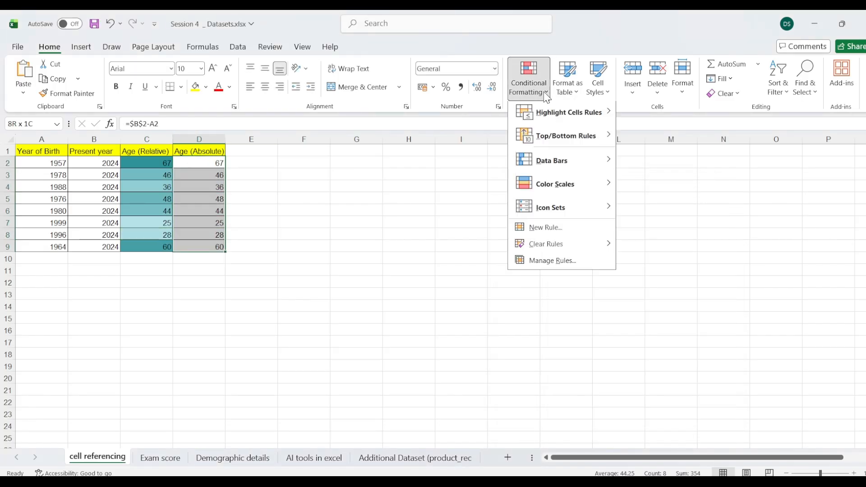
left_click(554, 232)
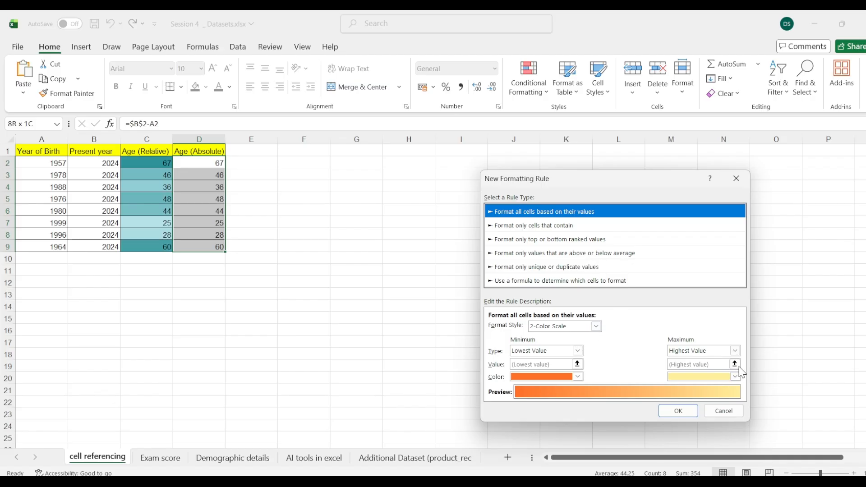
left_click(677, 411)
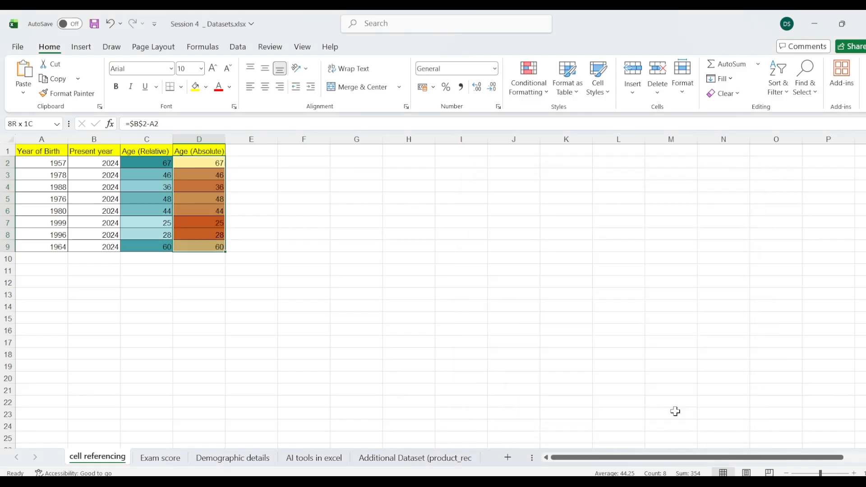
Add a new rule to Age (Absolute) D2:D9 that fills values above the average of the selected range with blue
left_click(545, 94)
left_click(550, 230)
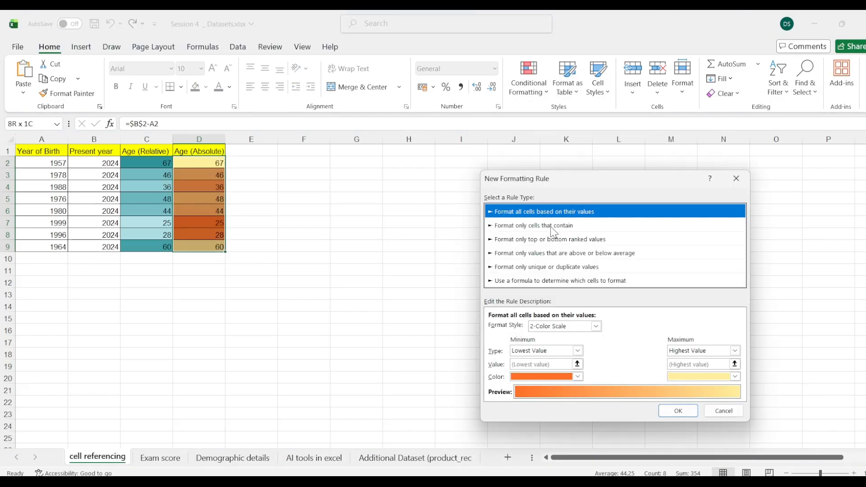
left_click(564, 254)
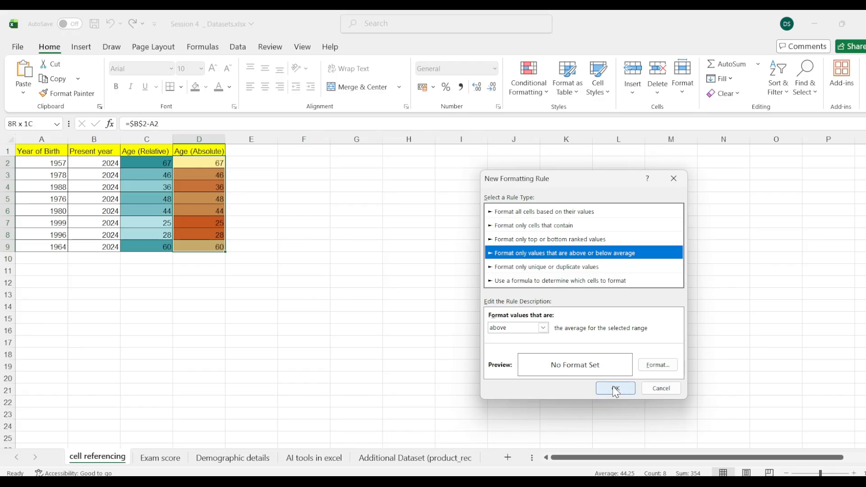
left_click(656, 367)
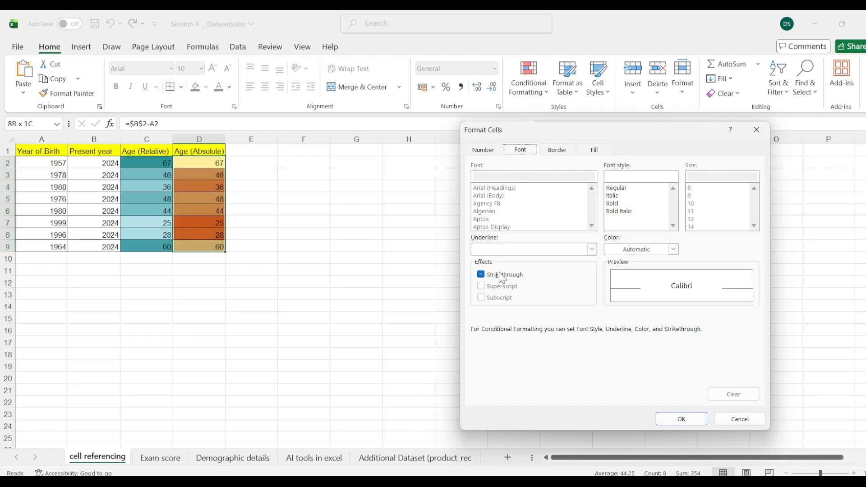
left_click(555, 149)
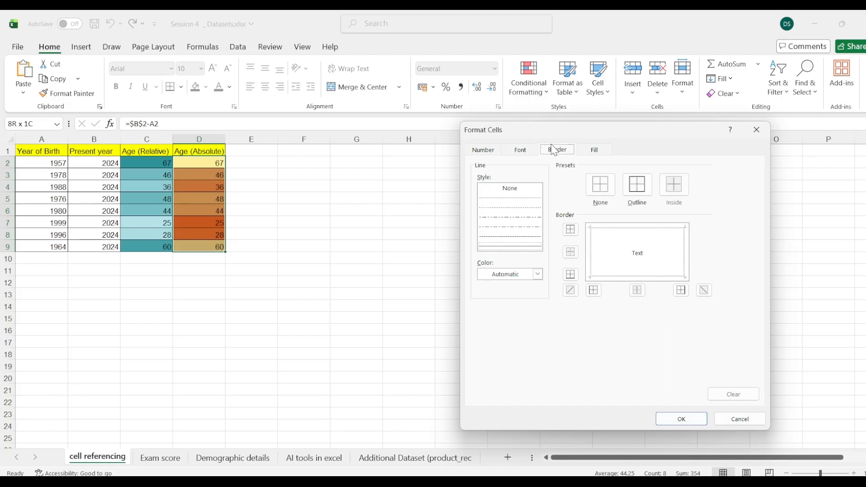
left_click(518, 151)
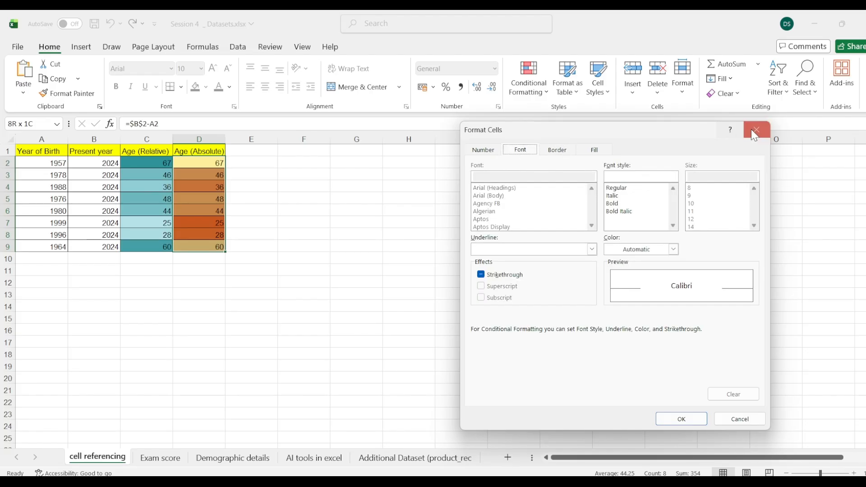
left_click(600, 149)
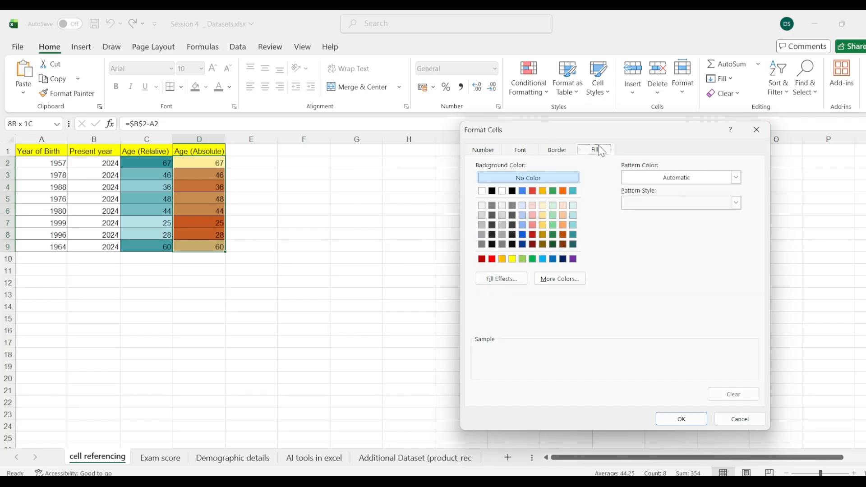
left_click(524, 193)
left_click(666, 418)
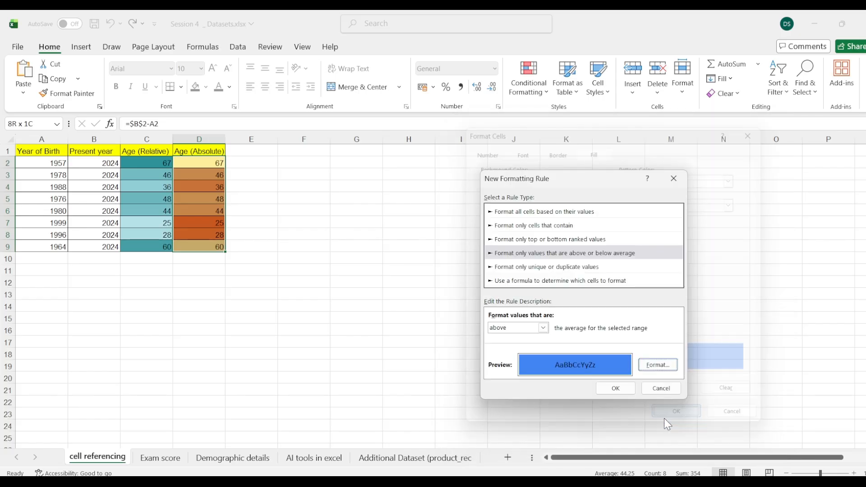
left_click(616, 389)
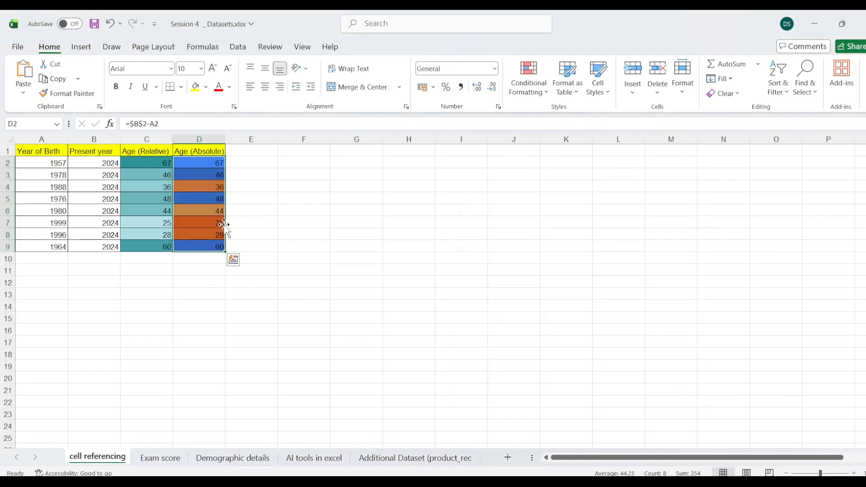
left_click(211, 247)
Clear the conditional formatting rules from the Age (Absolute) cells D2:D9 only
left_click(198, 161)
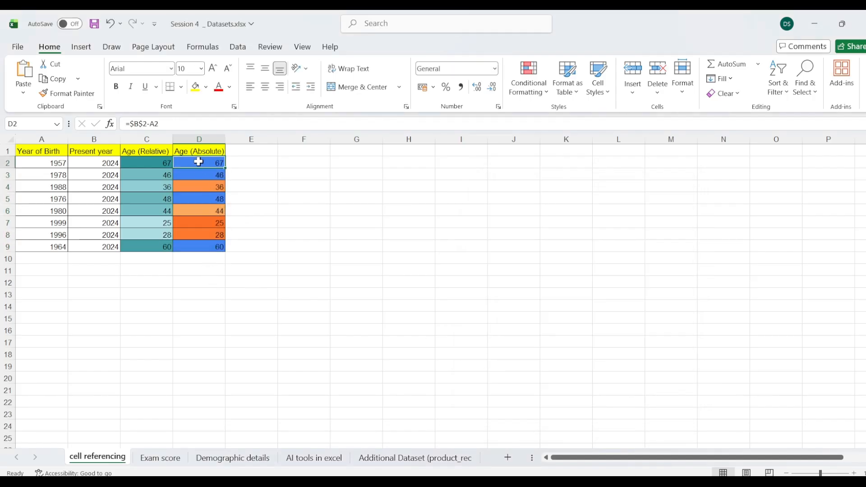
key("ctrl+shift+Down")
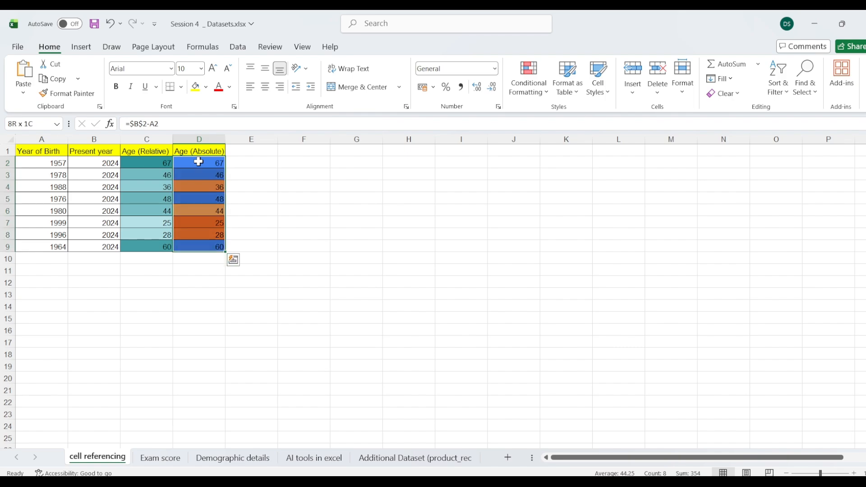
left_click(527, 85)
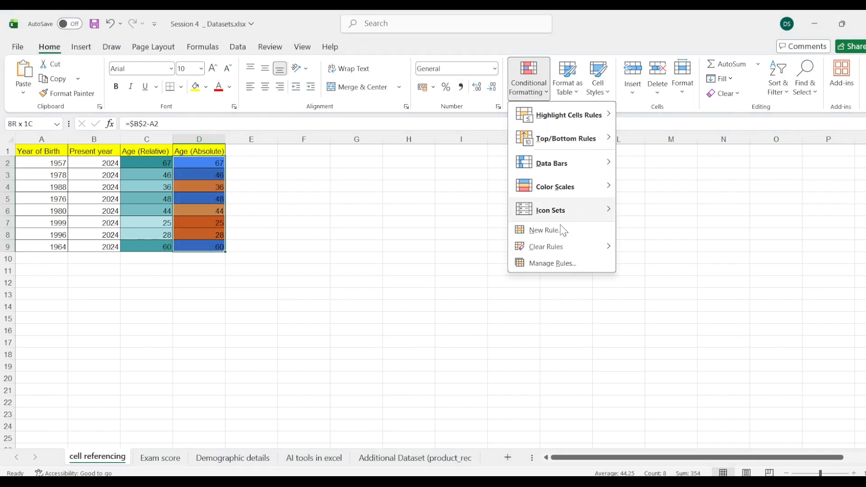
mouse_move(556, 246)
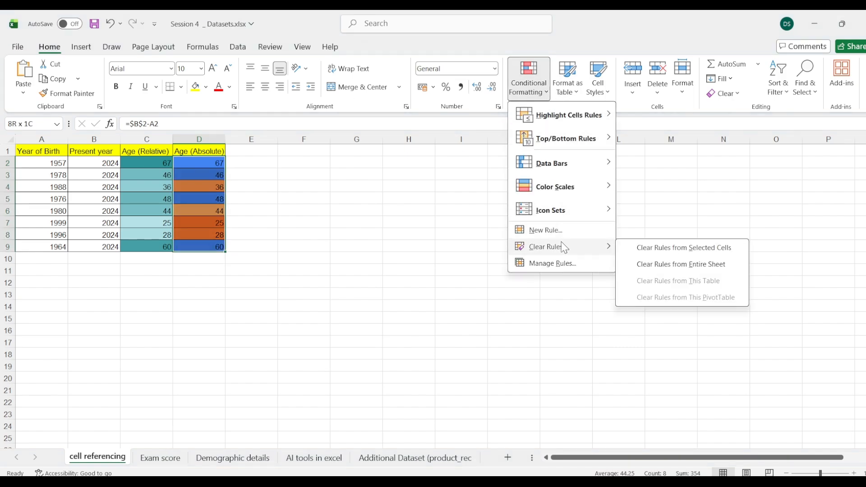
left_click(661, 249)
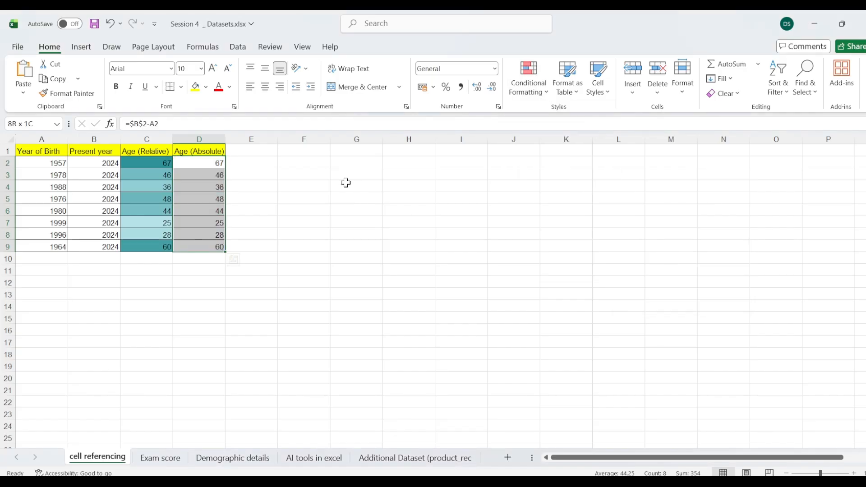
Calculate the average of the Age (Absolute) values in cell D13 with =AVERAGE(D2:D9)
left_click(182, 296)
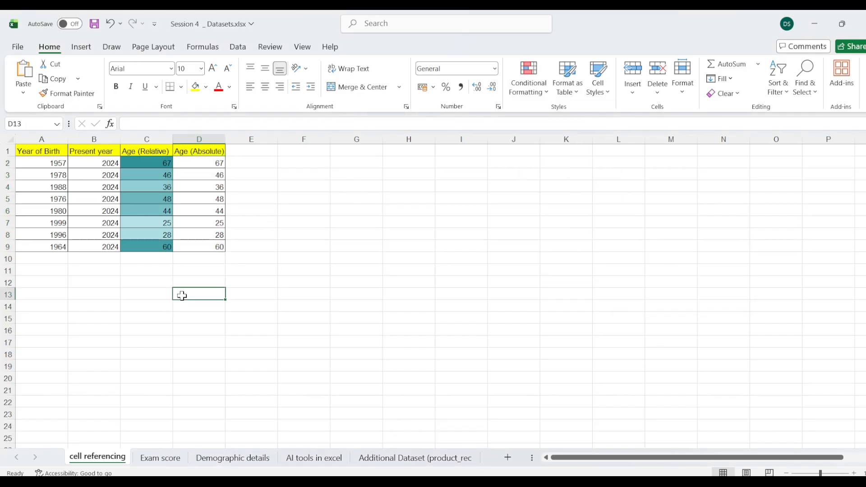
type("=av")
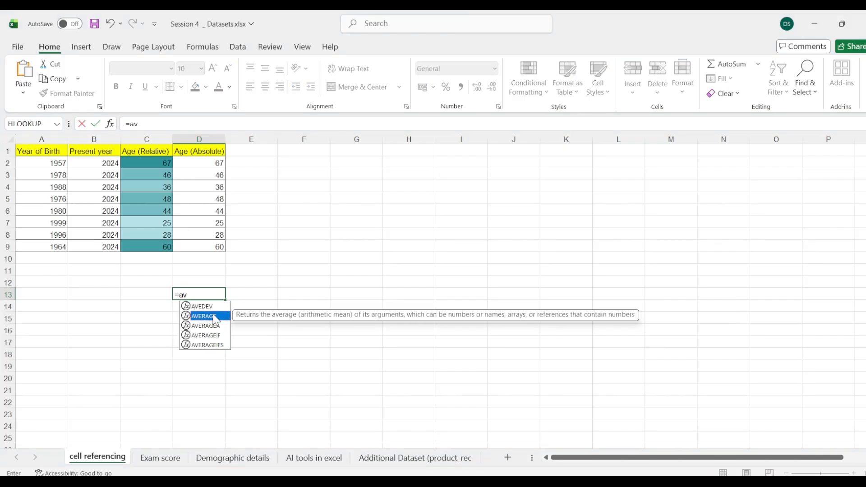
double_click(213, 316)
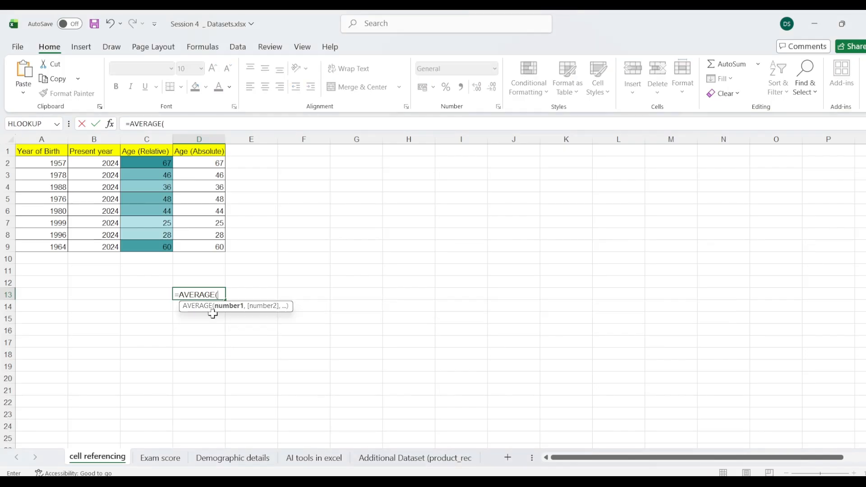
left_click(212, 163)
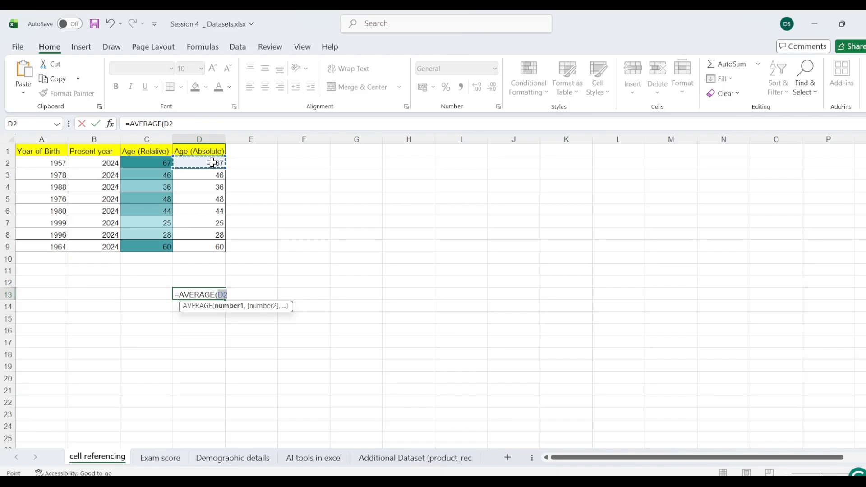
key("ctrl+shift+Down")
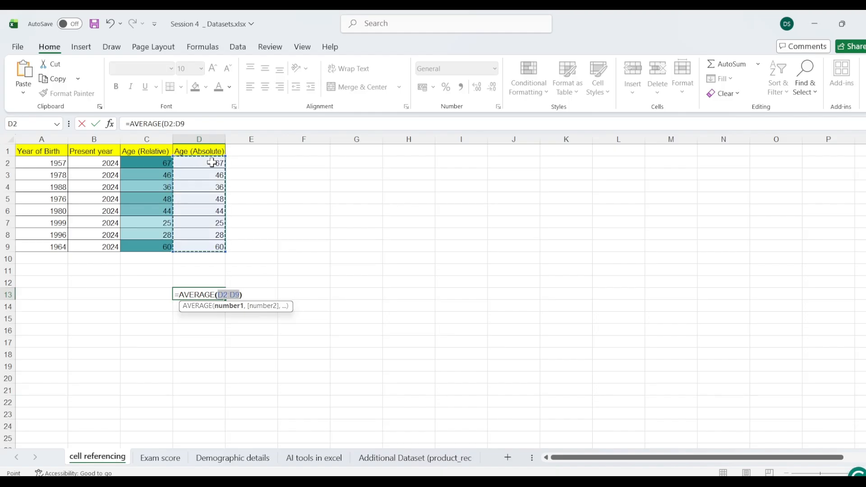
key("Return")
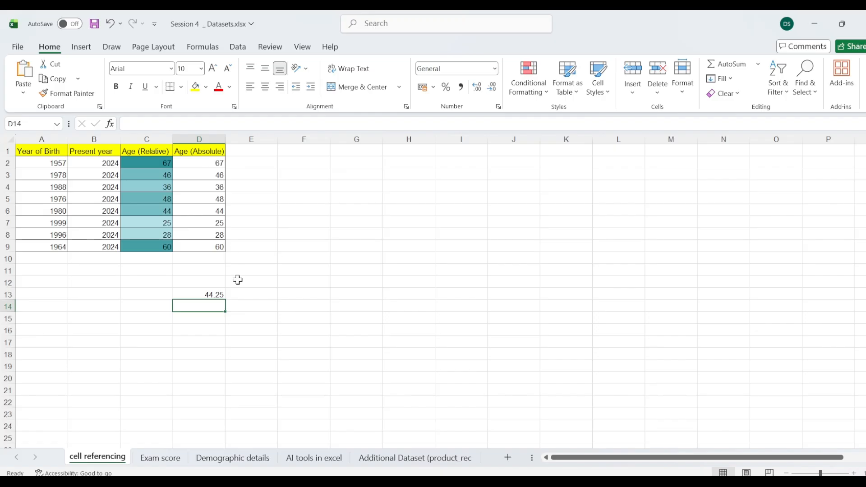
left_click(214, 294)
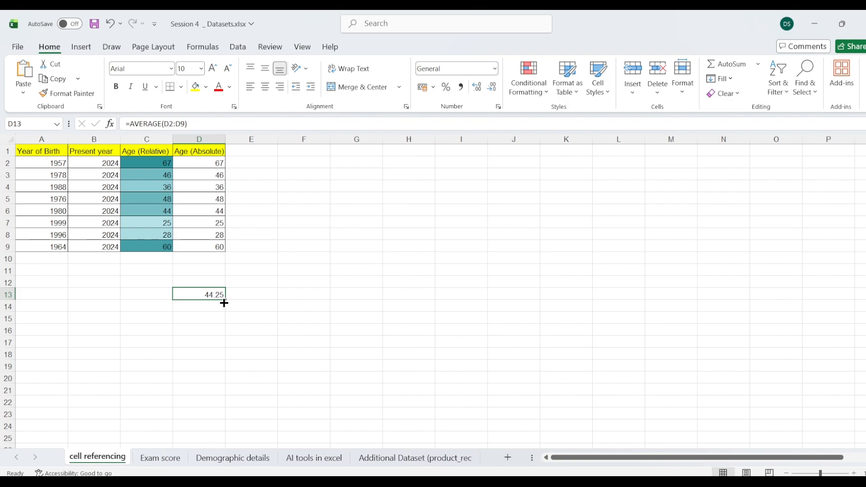
Add a new rule to Age (Absolute) D2:D9 that fills values above the average of the selected range with green
left_click(191, 163)
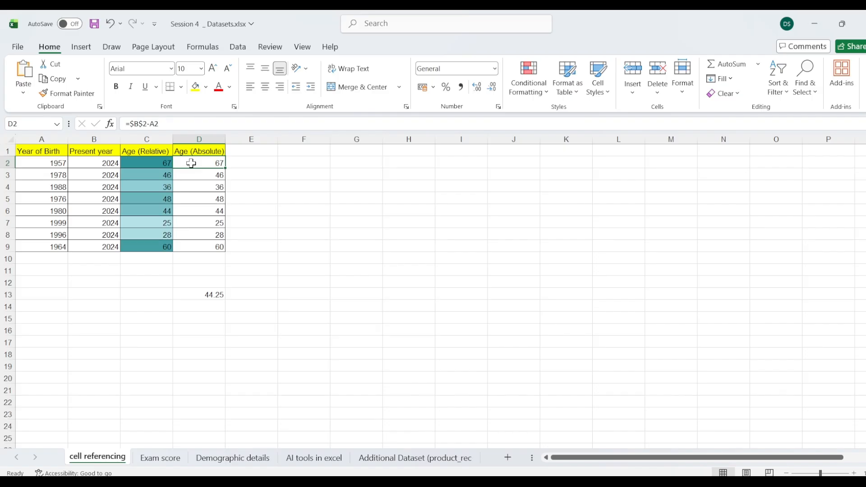
key("ctrl+shift+Down")
left_click(547, 92)
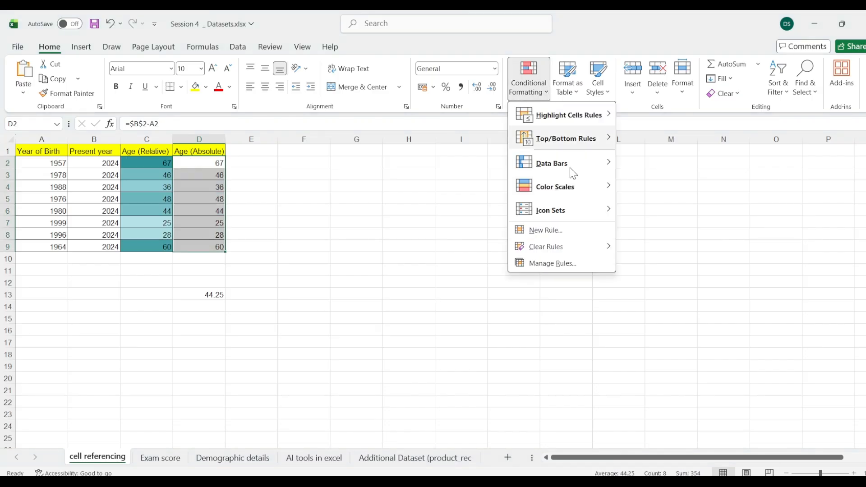
left_click(572, 231)
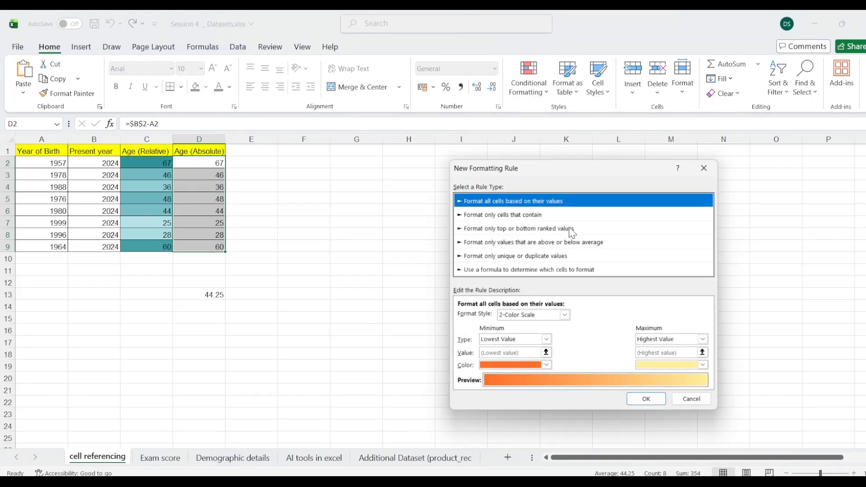
left_click(518, 244)
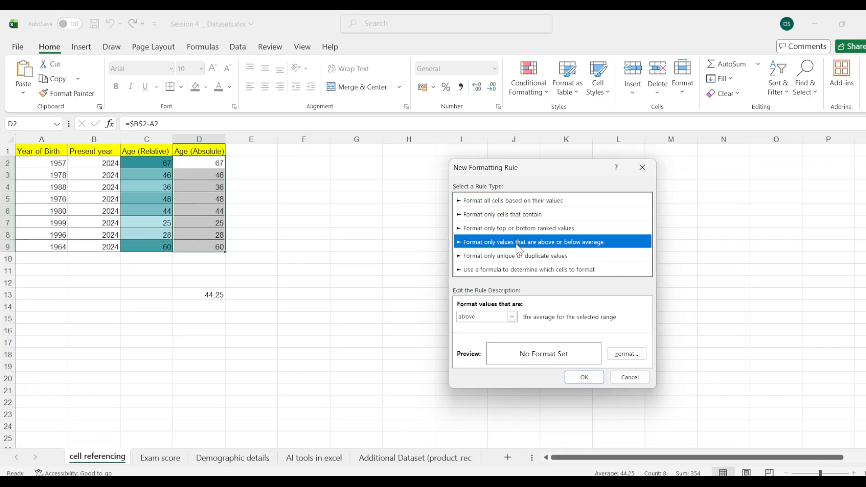
left_click(624, 356)
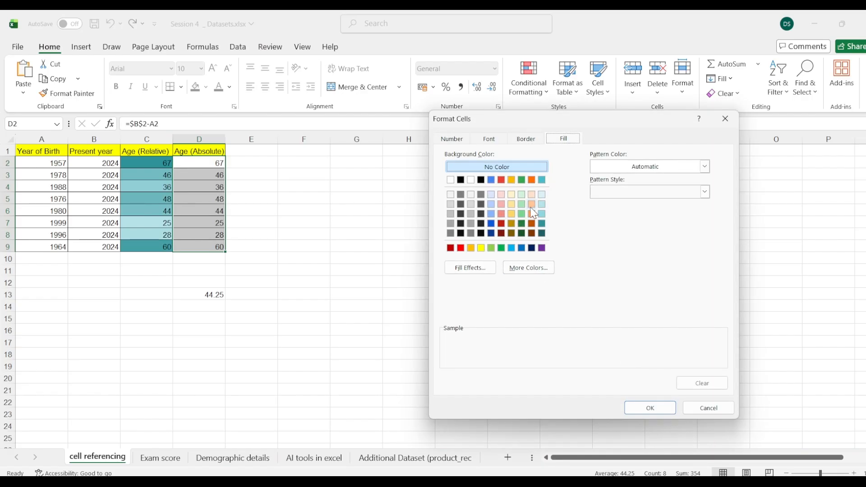
left_click(521, 180)
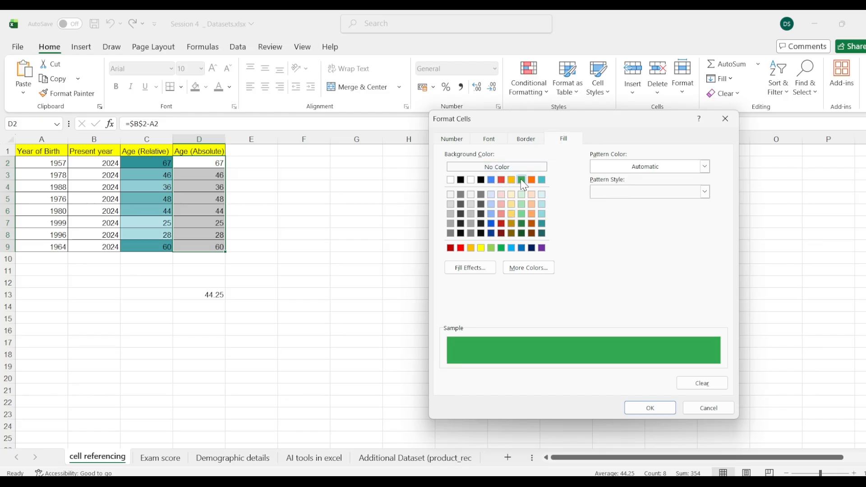
left_click(651, 409)
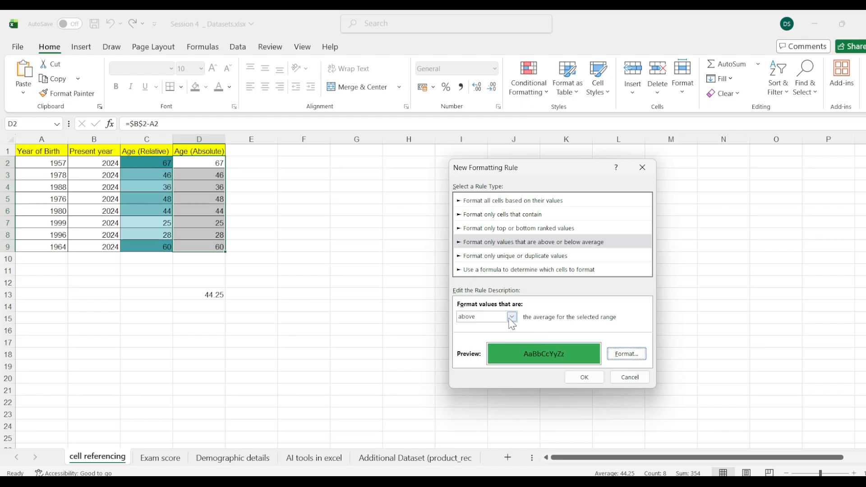
left_click(594, 377)
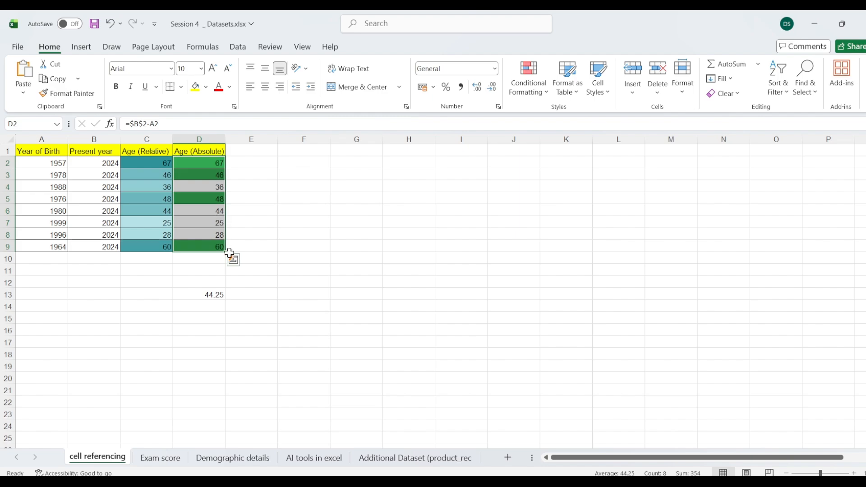
left_click(208, 318)
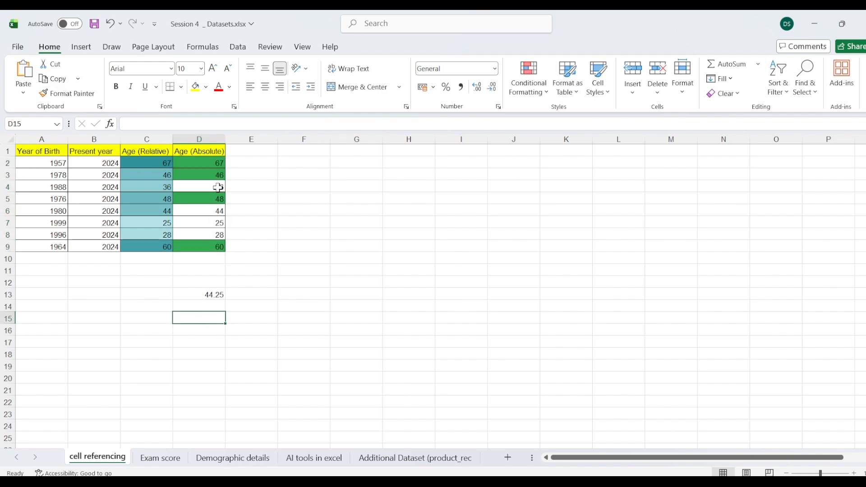
left_click(216, 296)
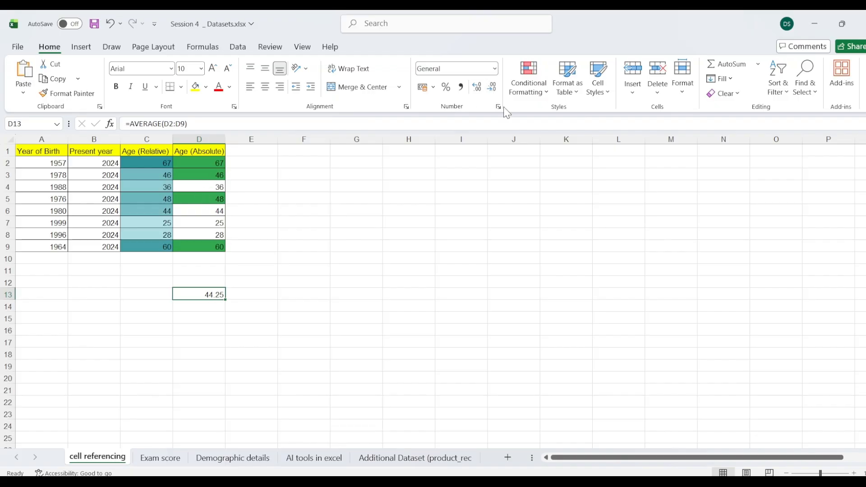
Clear the conditional formatting rules from the entire sheet
left_click(544, 93)
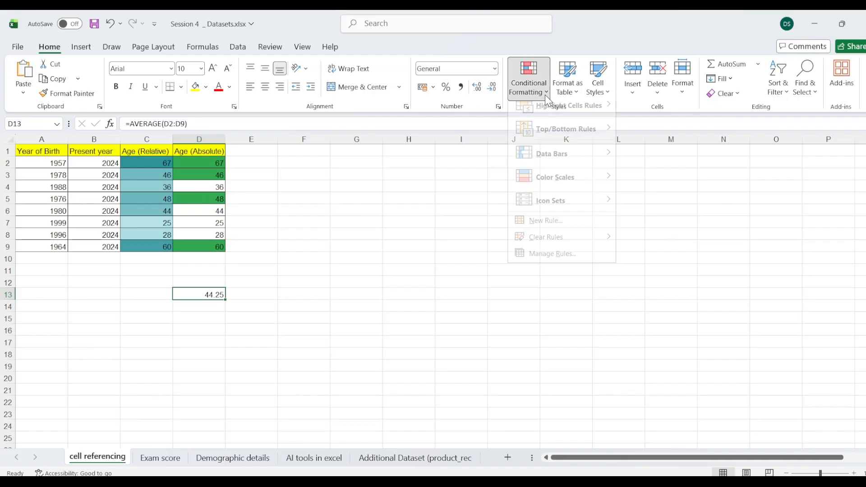
left_click(450, 181)
left_click(202, 165)
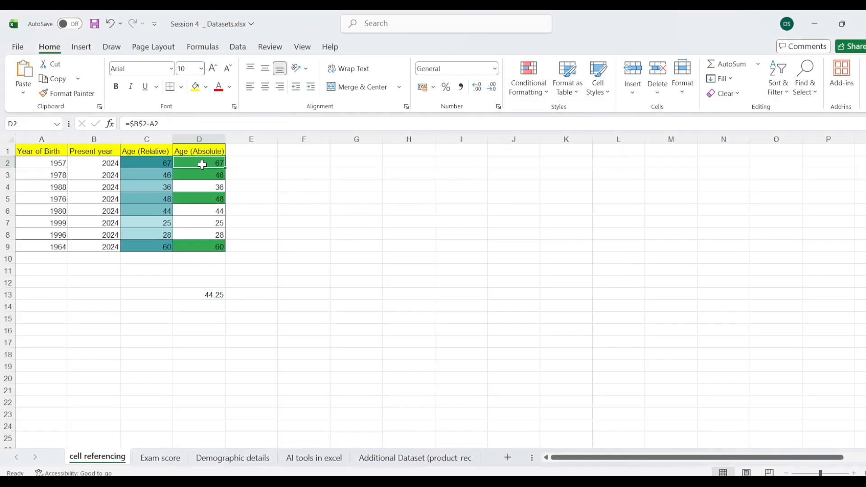
key("ctrl+shift+Down")
left_click(551, 94)
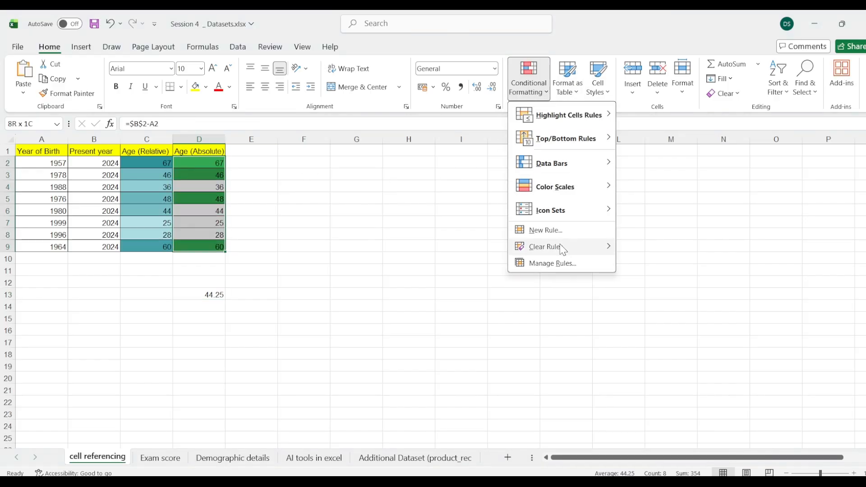
mouse_move(563, 250)
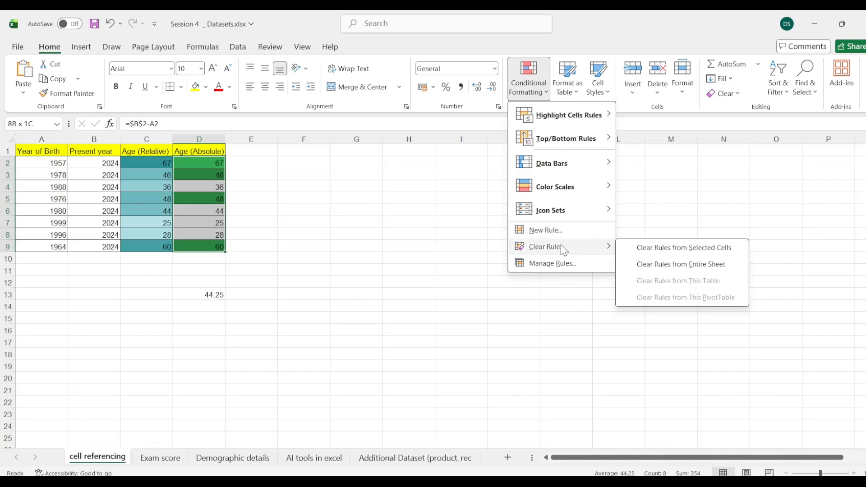
left_click(655, 267)
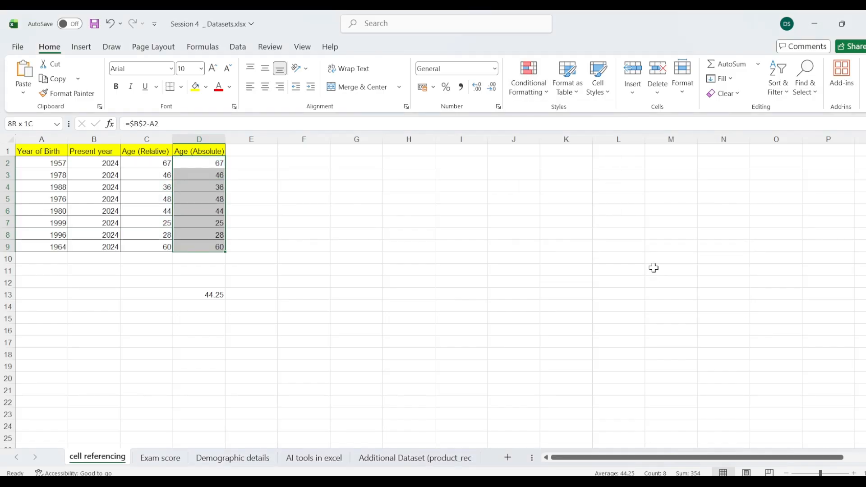
left_click(202, 194)
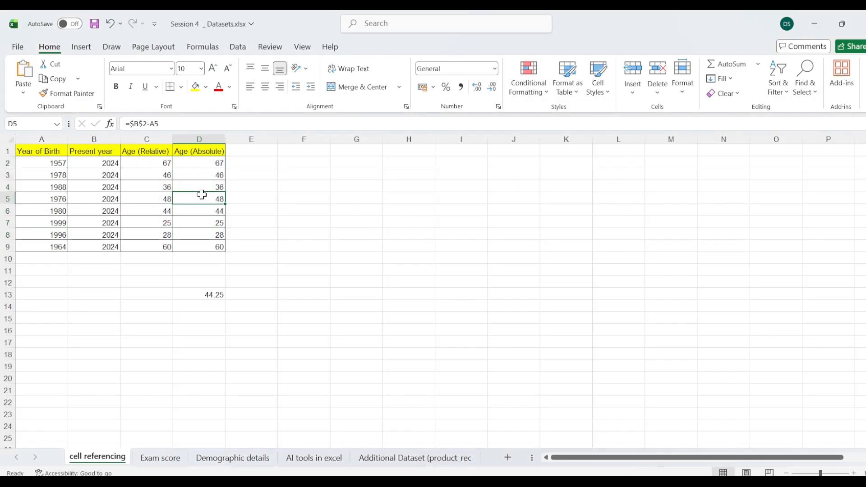
Delete the average formula from cell D13
left_click(216, 294)
key("BackSpace")
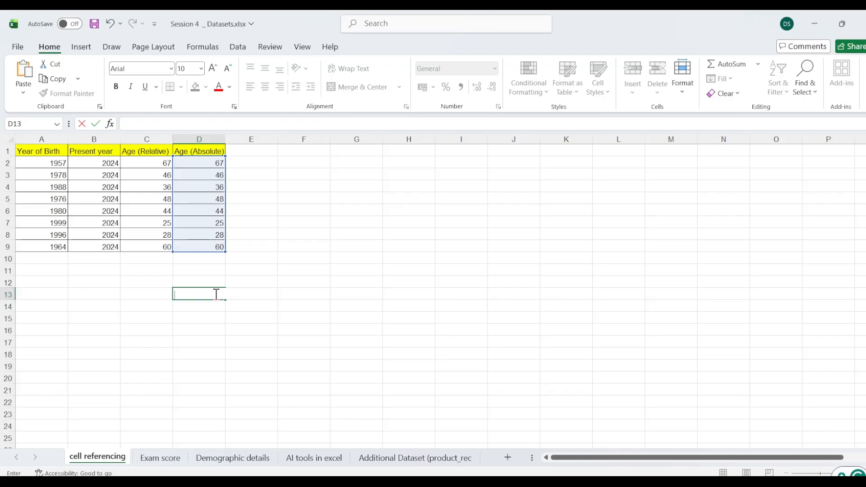
left_click(151, 220)
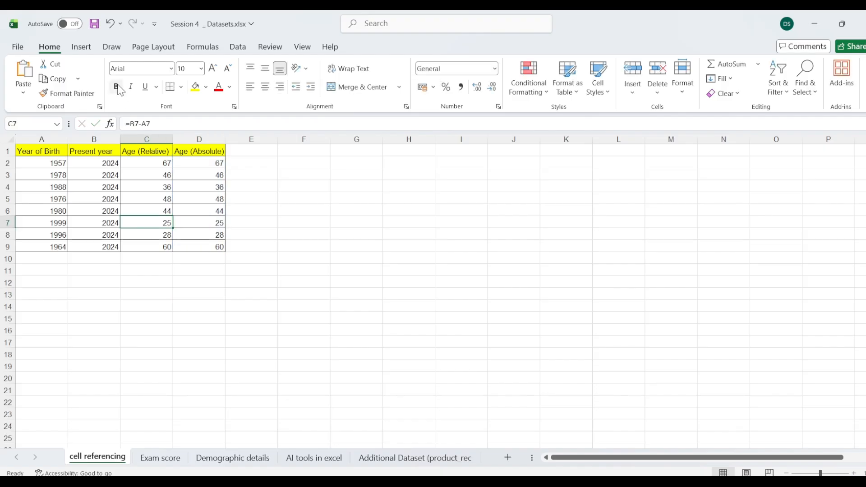
Examine the new formatting rule types for cells that contain a value and for top or bottom ranked values
left_click(542, 95)
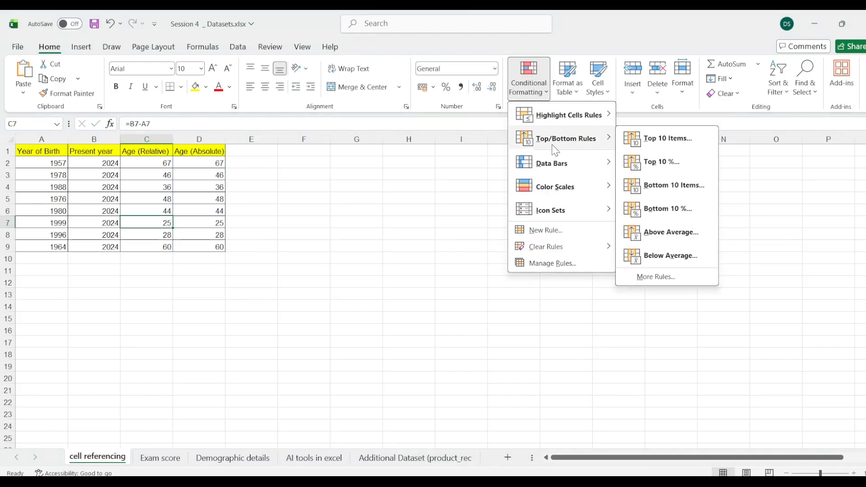
mouse_move(554, 170)
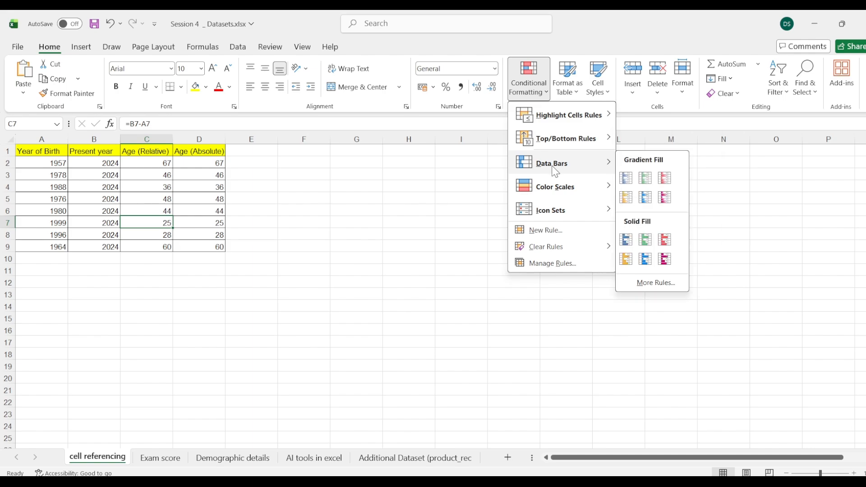
left_click(546, 229)
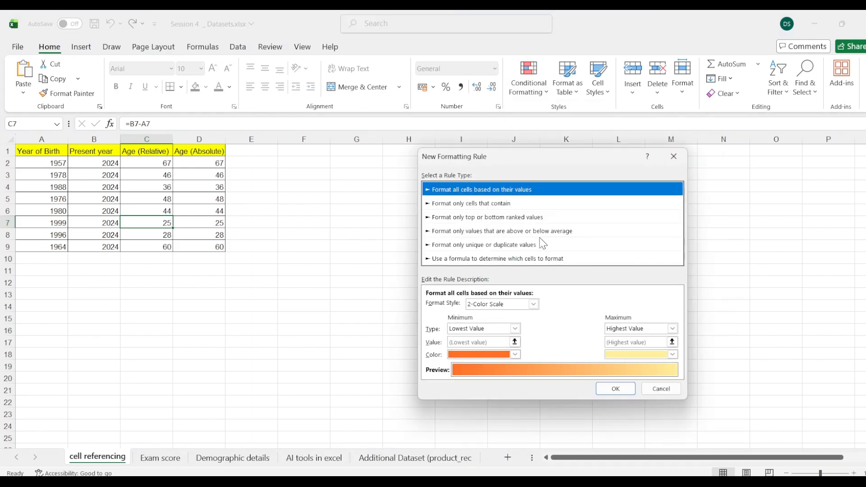
left_click(491, 203)
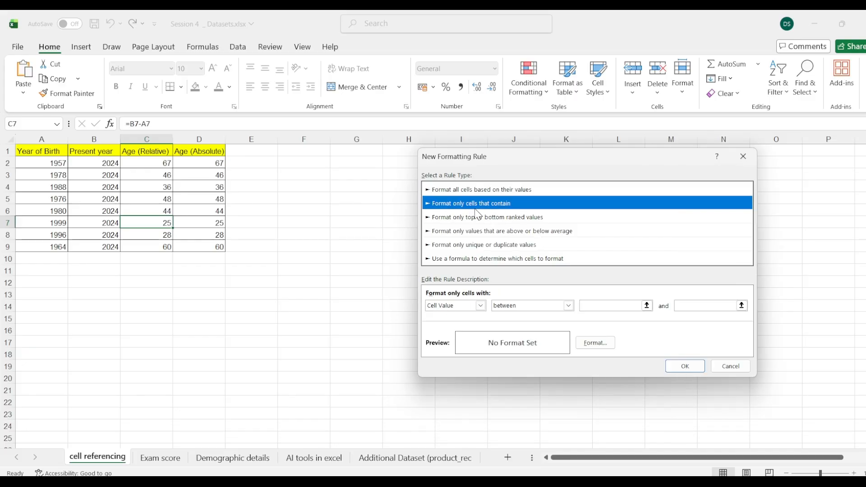
left_click(496, 217)
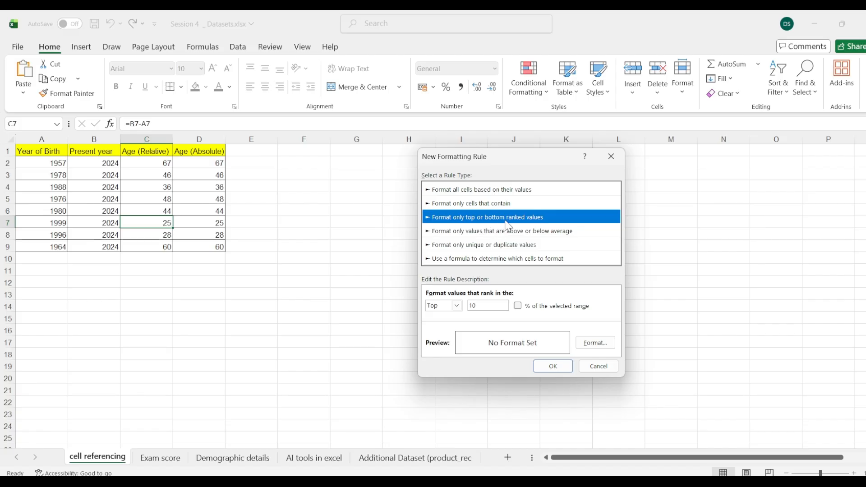
left_click(486, 205)
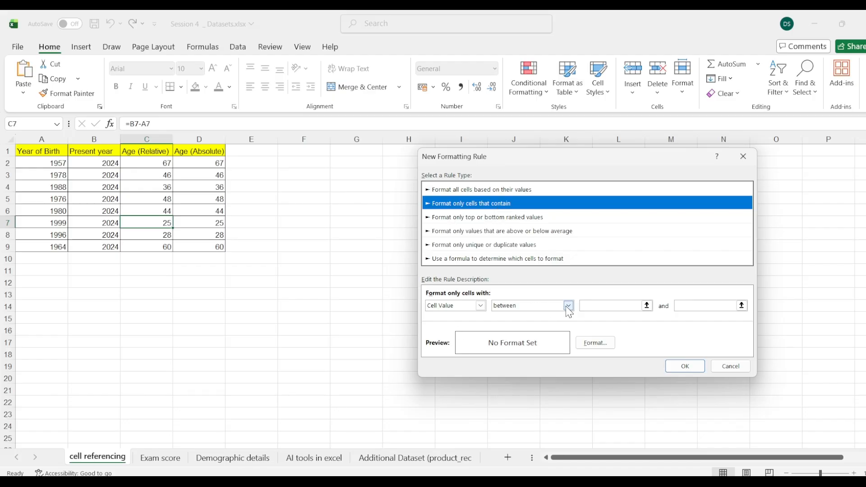
left_click(599, 306)
left_click(715, 306)
left_click(624, 309)
left_click(713, 305)
left_click(514, 218)
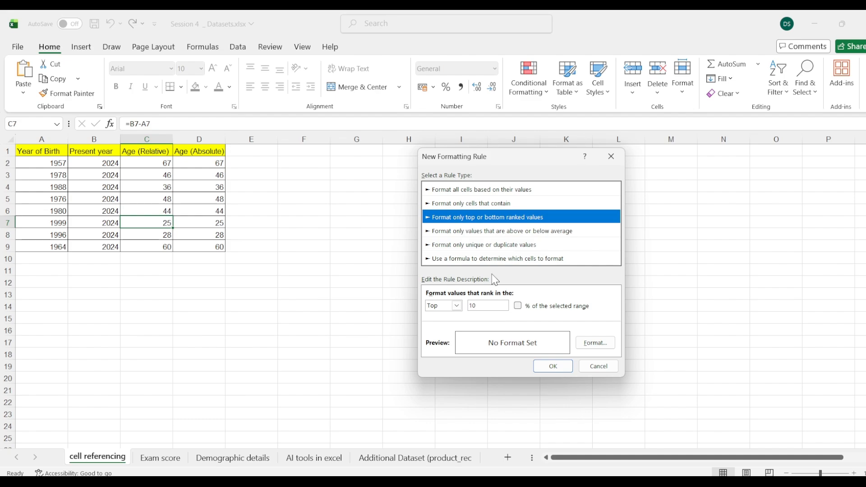
Examine the above or below average, unique or duplicate and formula rule types, closing the new rule without applying it
left_click(482, 232)
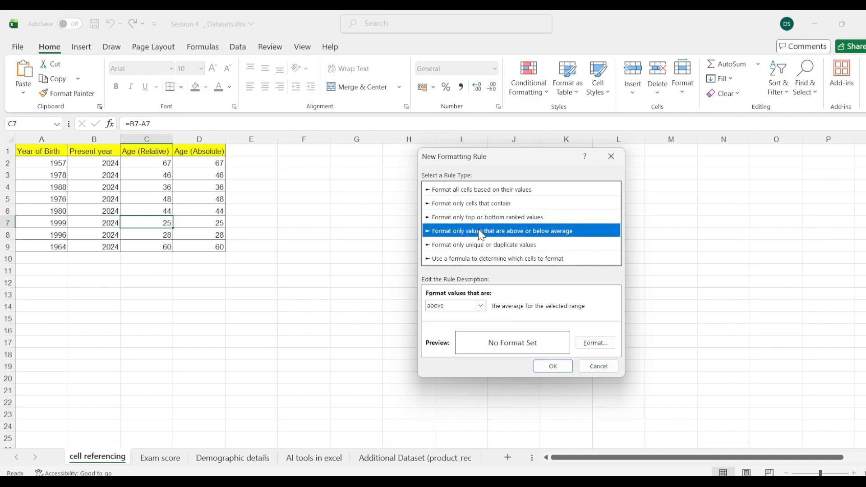
left_click(520, 247)
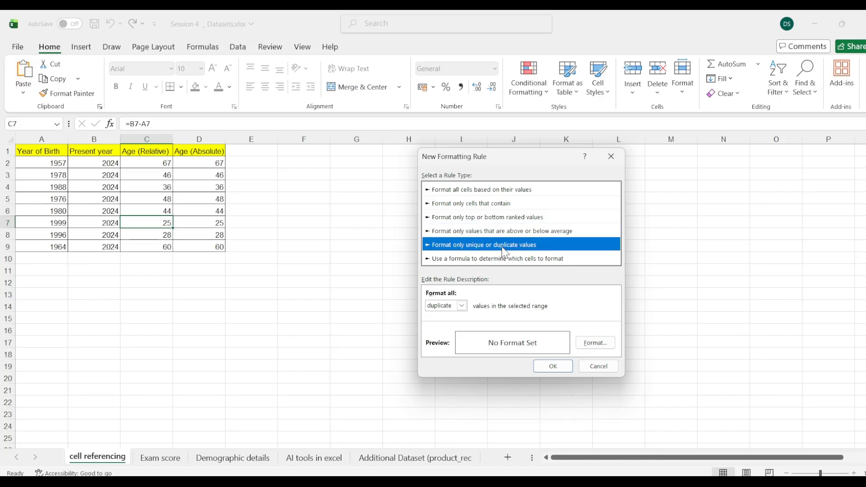
left_click(461, 306)
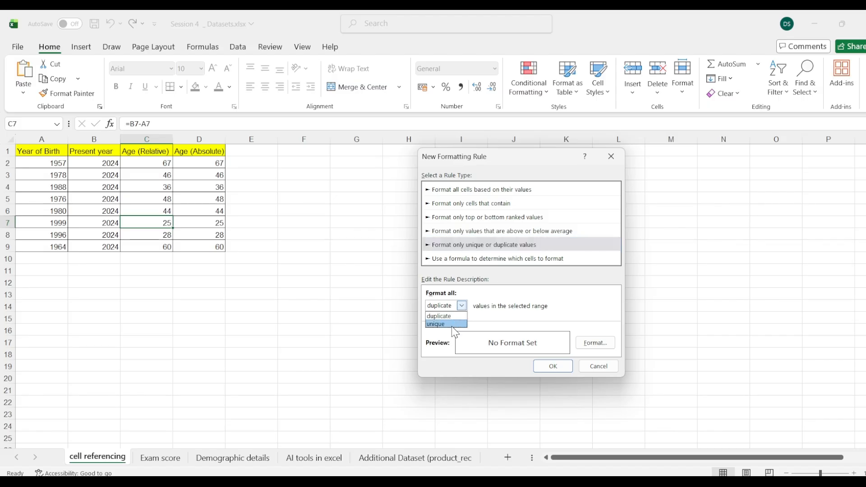
left_click(452, 325)
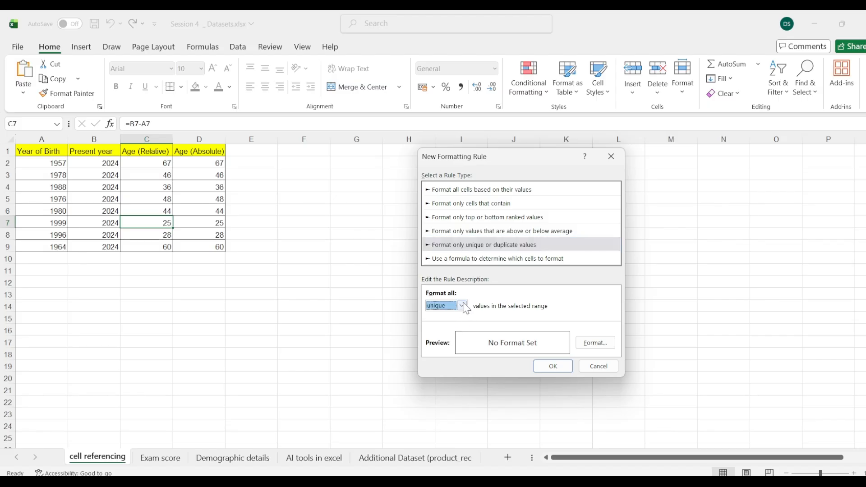
left_click(462, 306)
left_click(456, 317)
left_click(494, 262)
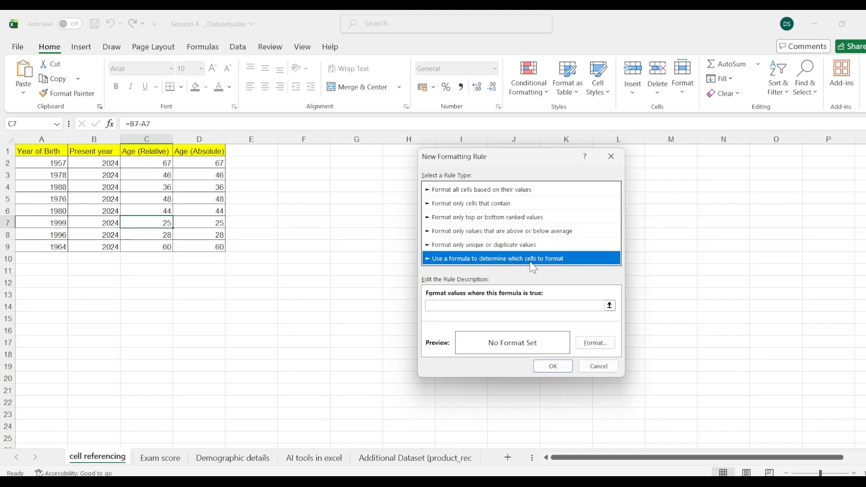
left_click(483, 305)
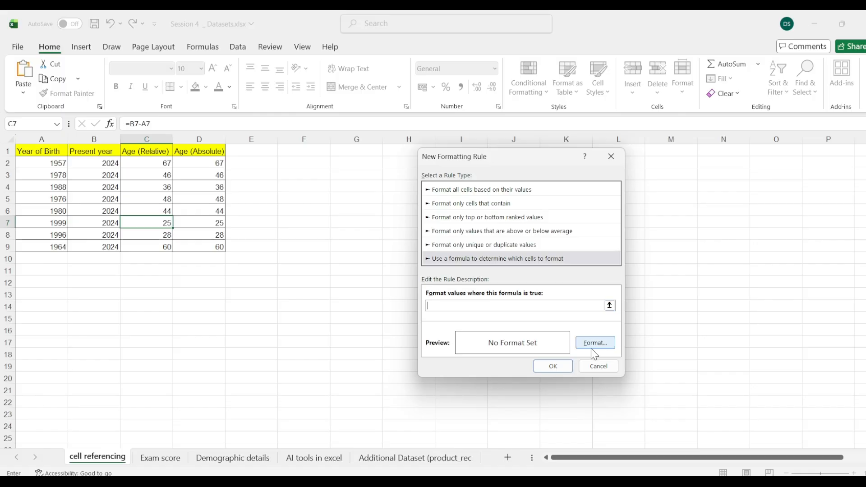
left_click(611, 156)
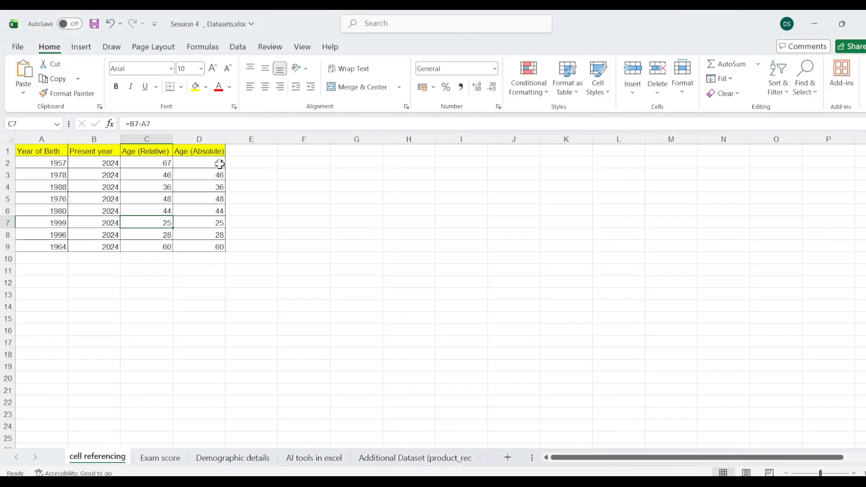
left_click(545, 93)
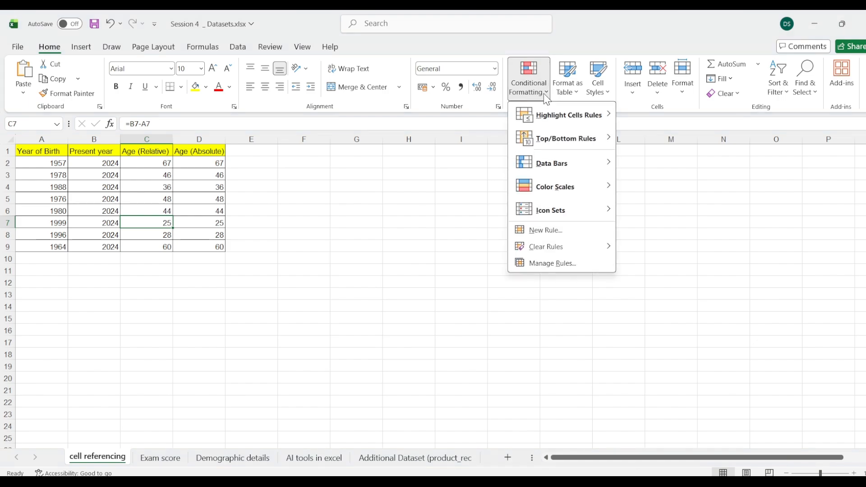
left_click(547, 229)
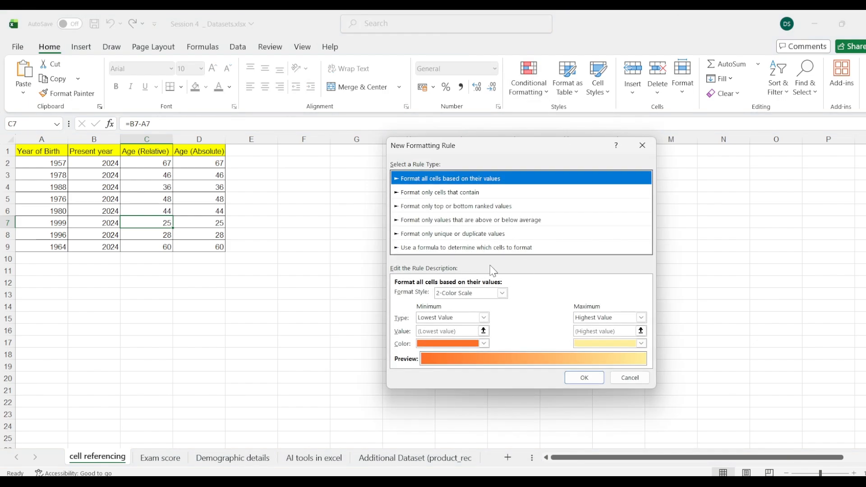
left_click(482, 250)
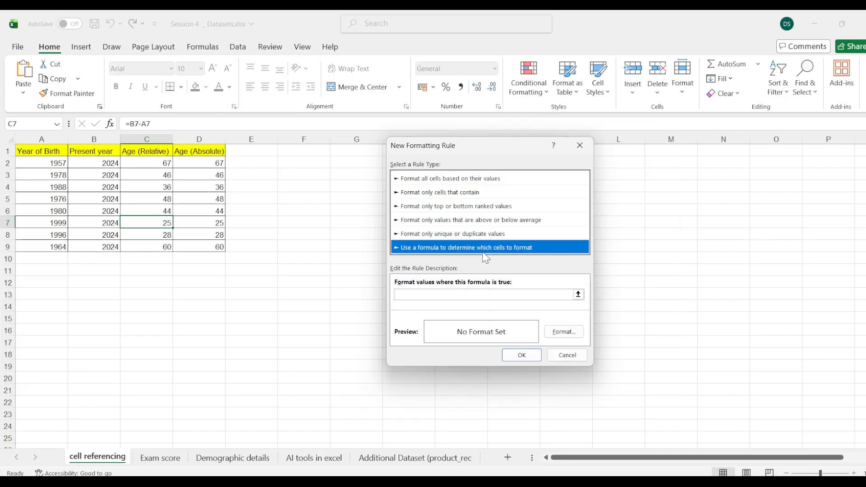
left_click(429, 294)
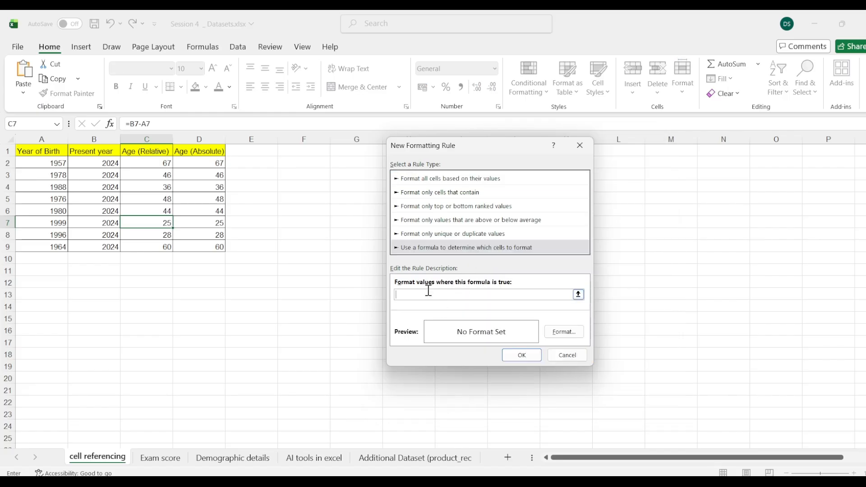
left_click(207, 163)
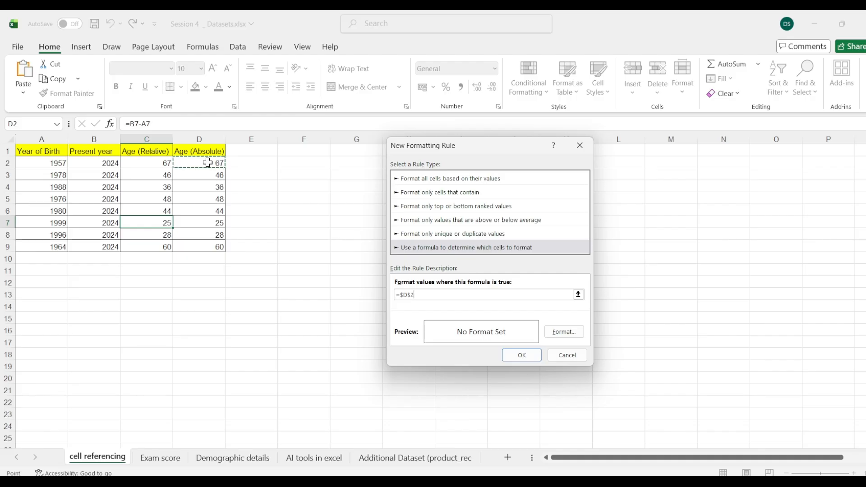
type(">")
key("BackSpace")
key("BackSpace")
key("BackSpace")
key("BackSpace")
key("BackSpace")
key("BackSpace")
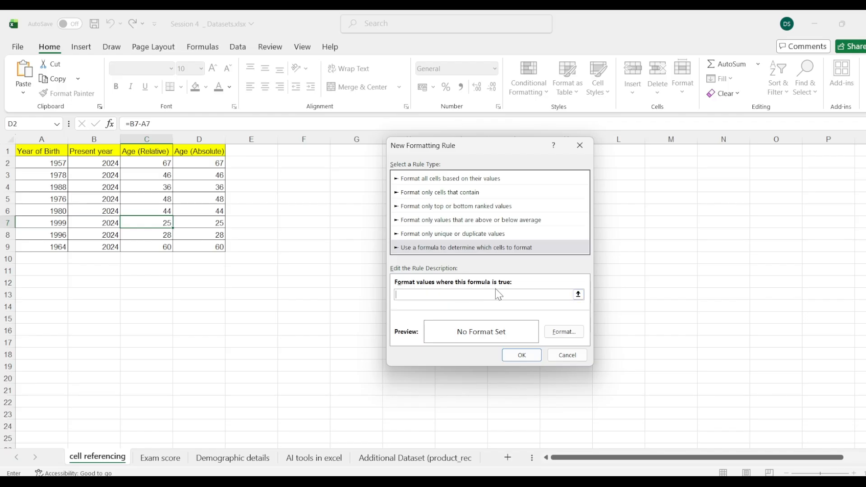
left_click(580, 145)
left_click(197, 174)
left_click(200, 186)
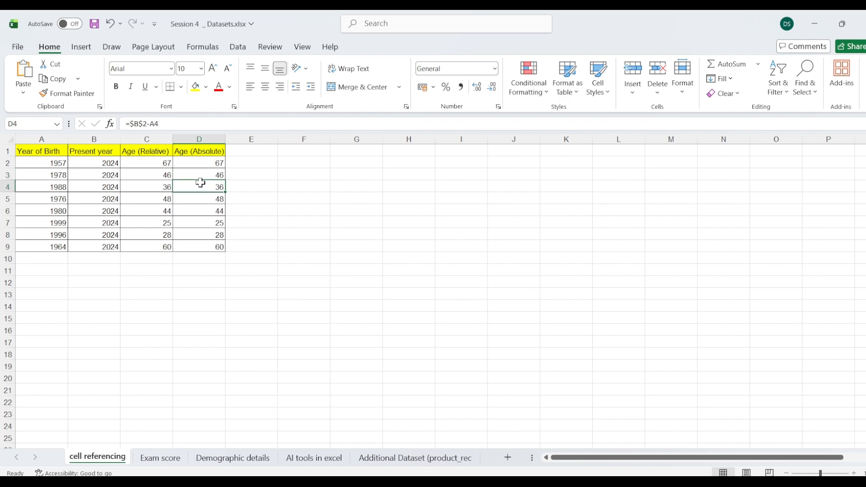
left_click(203, 200)
left_click(209, 162)
left_click(210, 175)
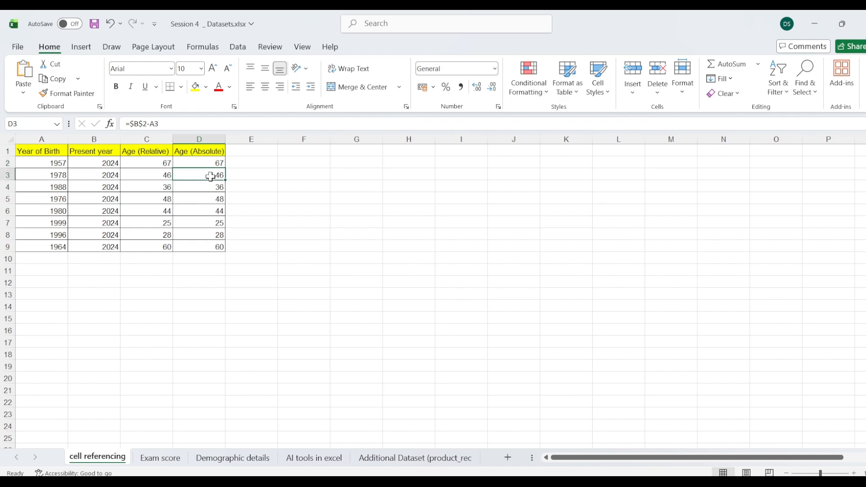
Add a formula-based conditional formatting rule to cell D5 that applies a light blue fill when =$D$2>23 is true
left_click(210, 198)
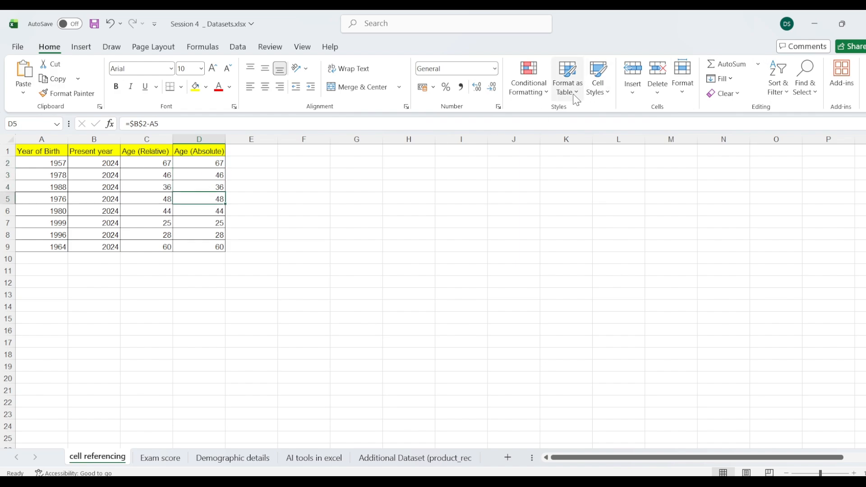
left_click(543, 96)
left_click(547, 230)
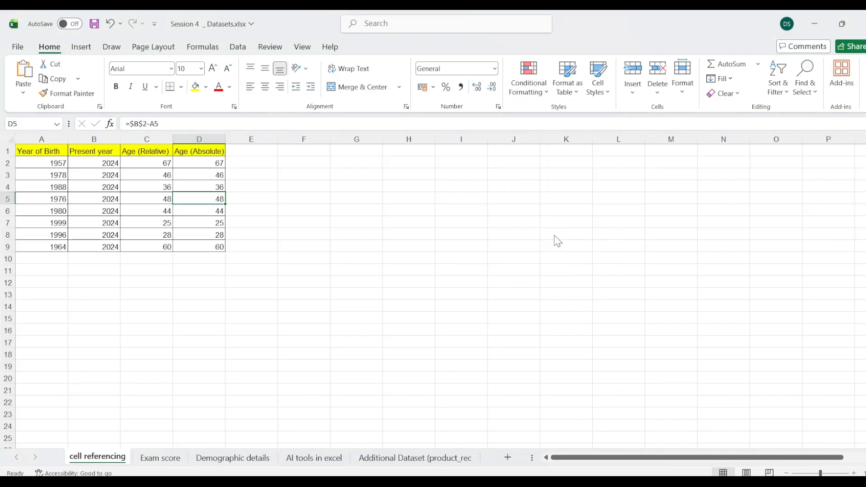
left_click(457, 234)
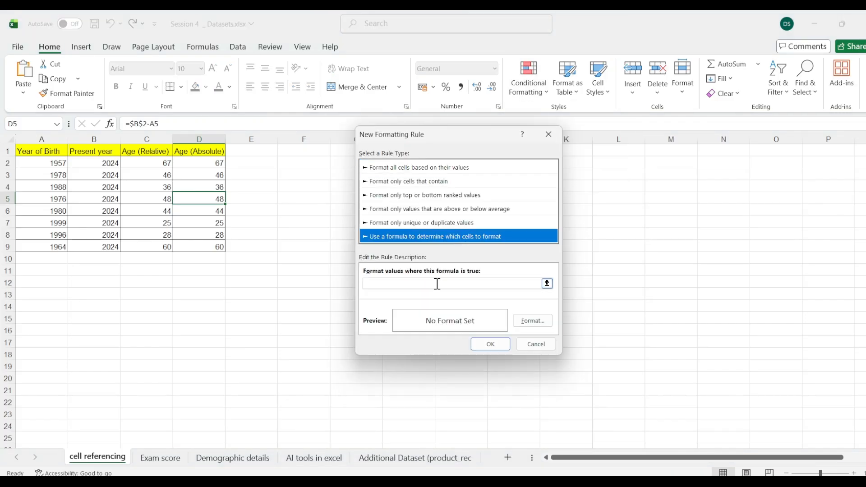
left_click(436, 283)
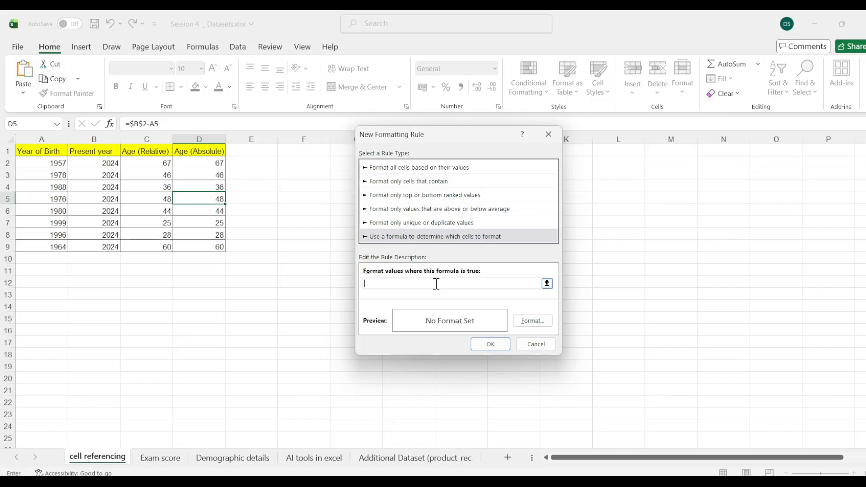
left_click(207, 164)
type(">23")
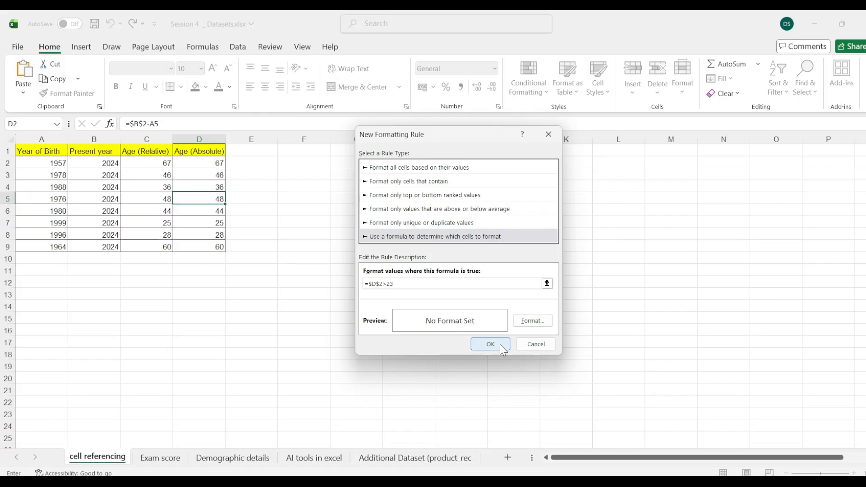
left_click(526, 324)
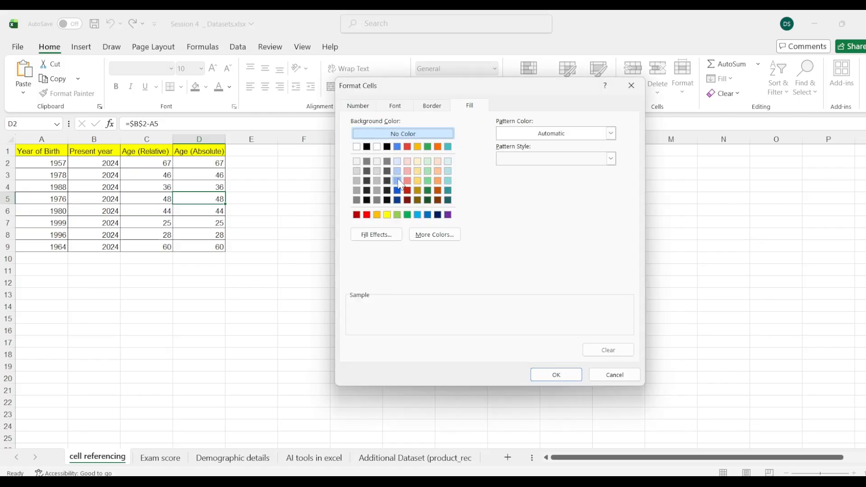
left_click(397, 181)
left_click(541, 376)
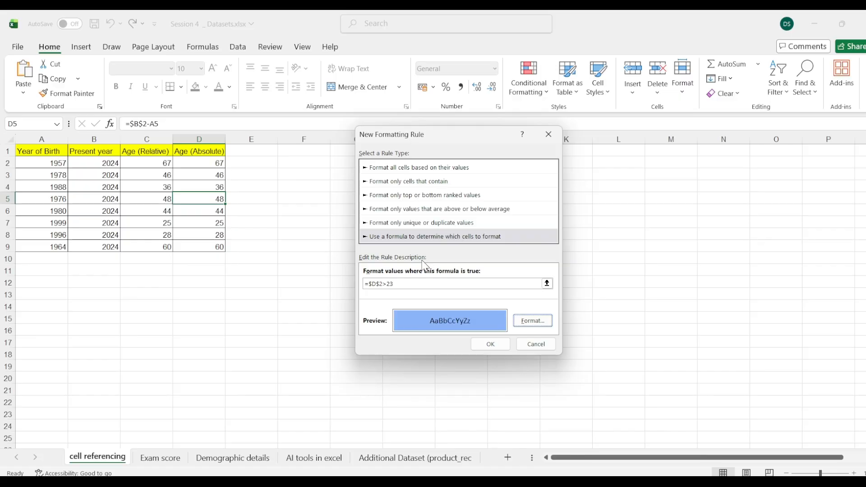
left_click(499, 344)
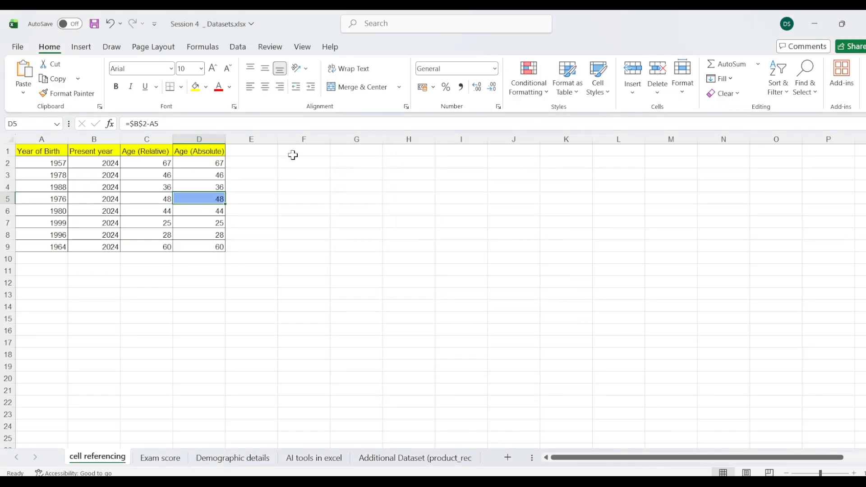
Add a formula-based conditional formatting rule to cell D5 that applies a light red fill when =$D$3<20 is true
left_click(545, 96)
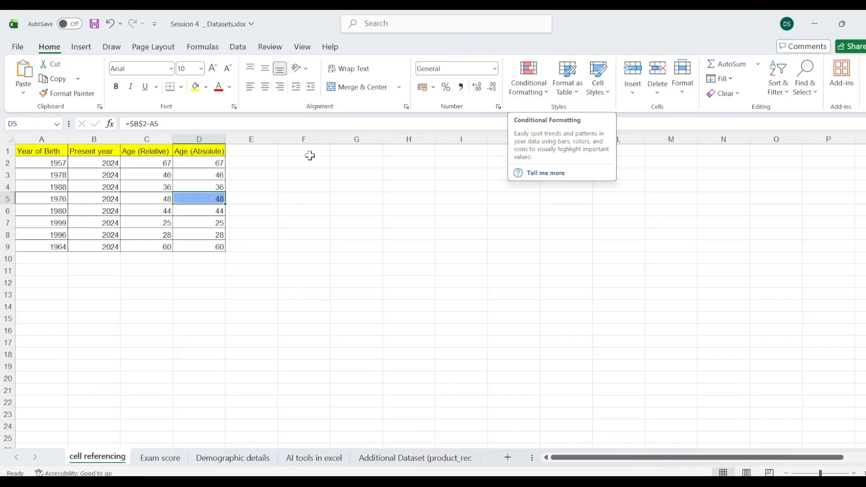
left_click(545, 95)
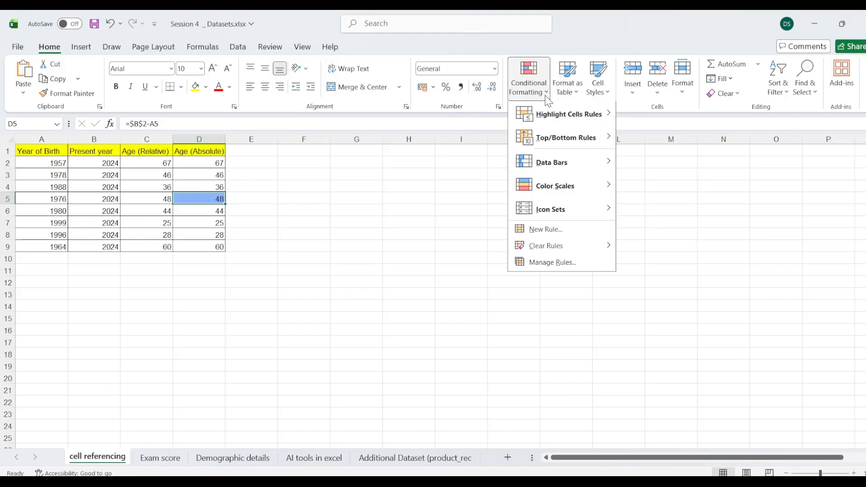
left_click(563, 231)
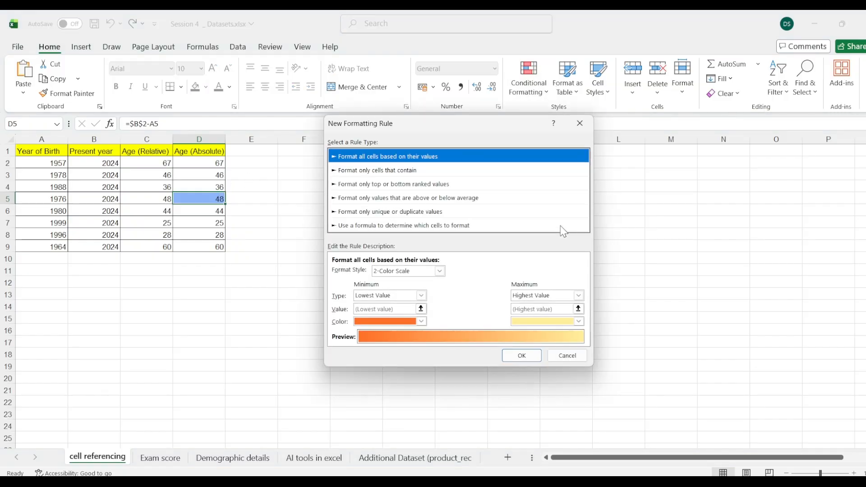
left_click(407, 225)
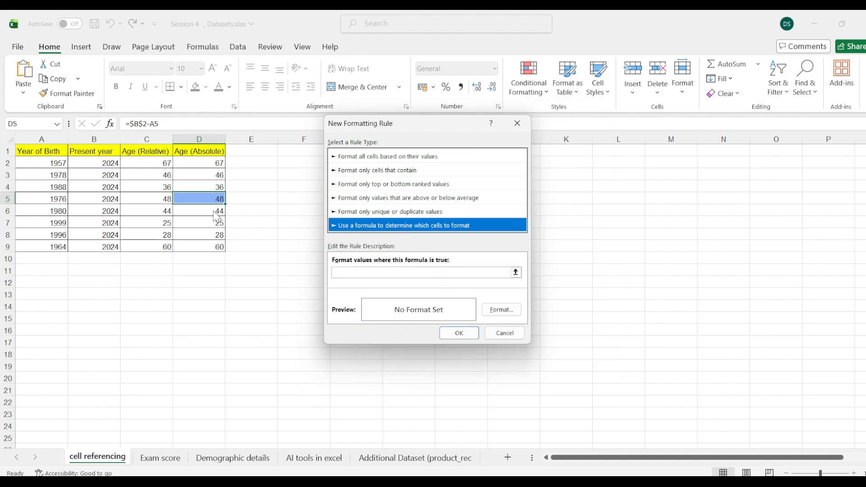
left_click(397, 273)
left_click(218, 173)
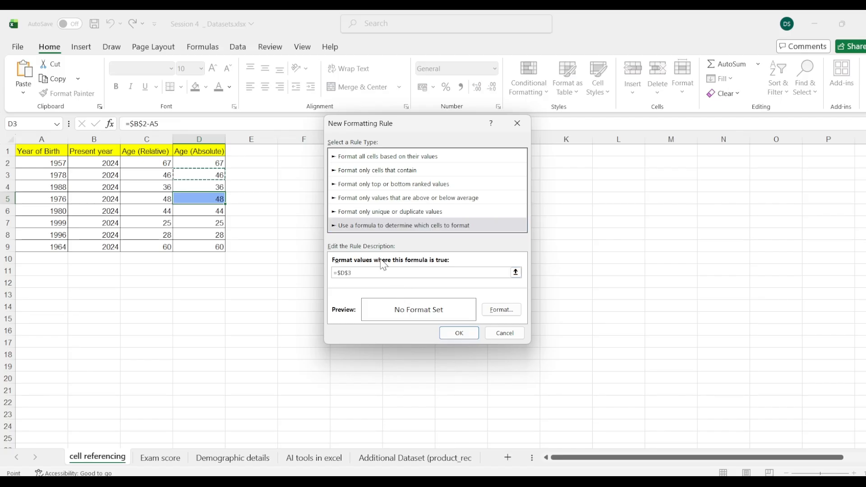
type("<20")
left_click(514, 311)
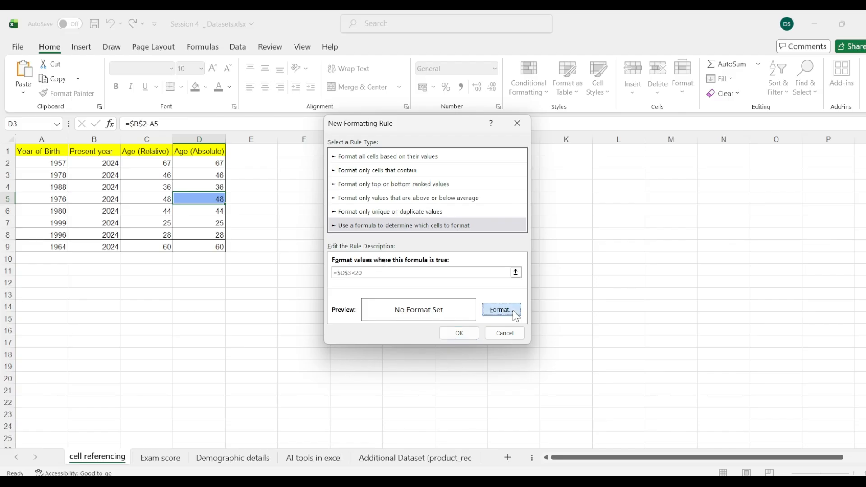
left_click(378, 170)
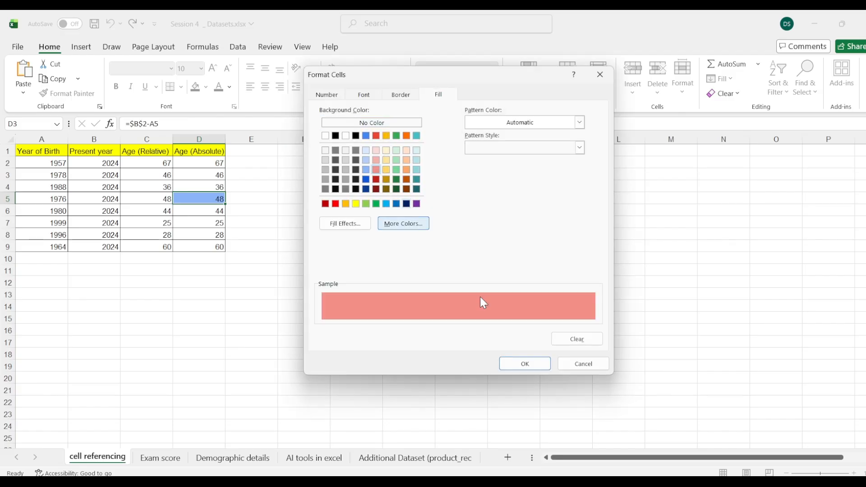
left_click(514, 363)
left_click(473, 333)
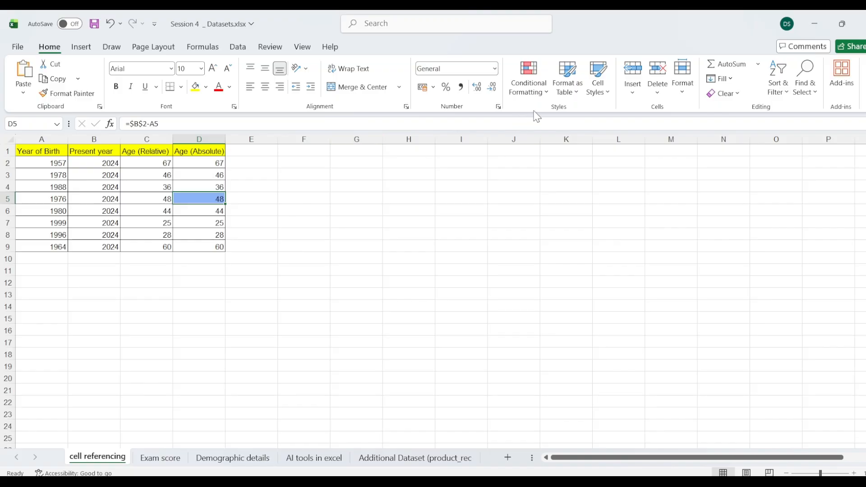
Clear the conditional formatting rules from the entire cell referencing sheet
left_click(529, 86)
mouse_move(565, 247)
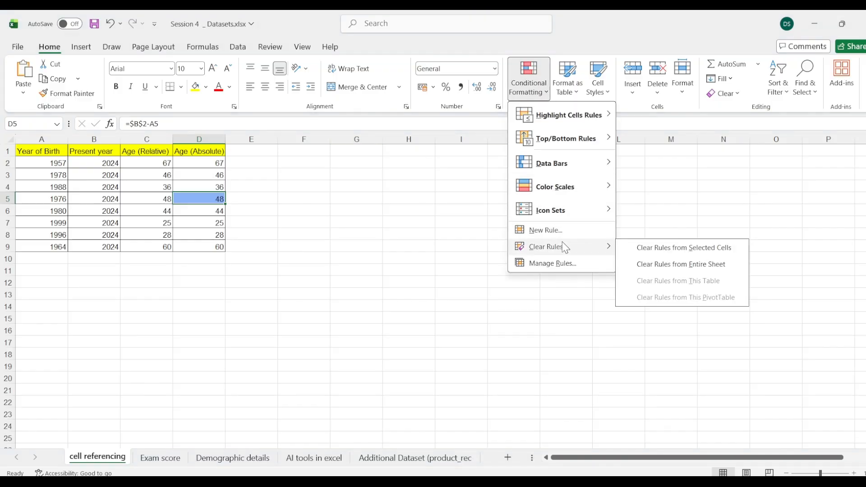
left_click(659, 264)
left_click(446, 201)
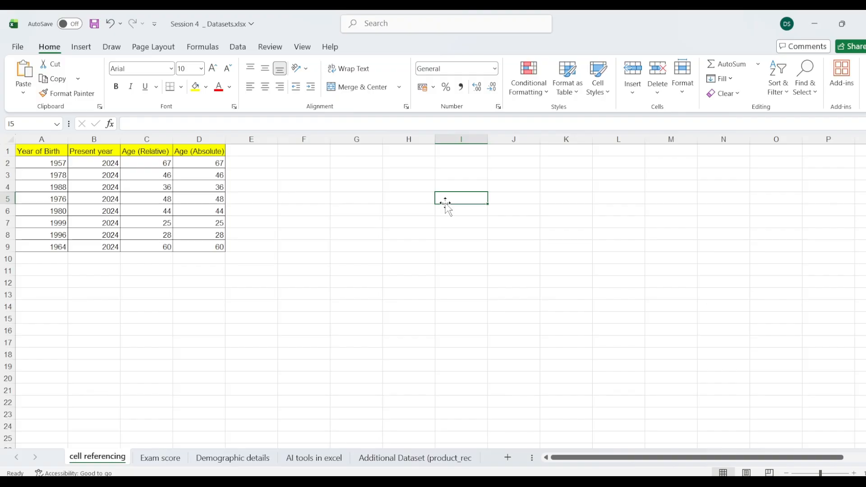
Switch to the OneNote Day4 notes and handwrite "cell referencing" after a double arrow beneath the New Rule note
mouse_move(650, 481)
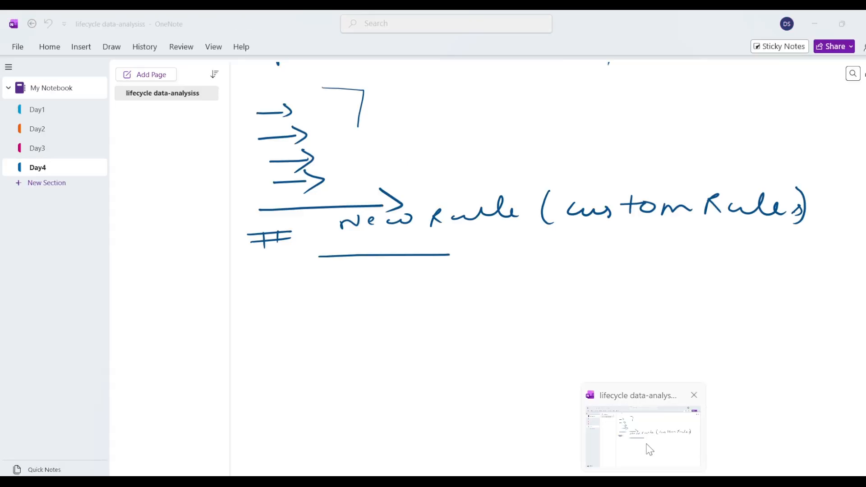
left_click(650, 450)
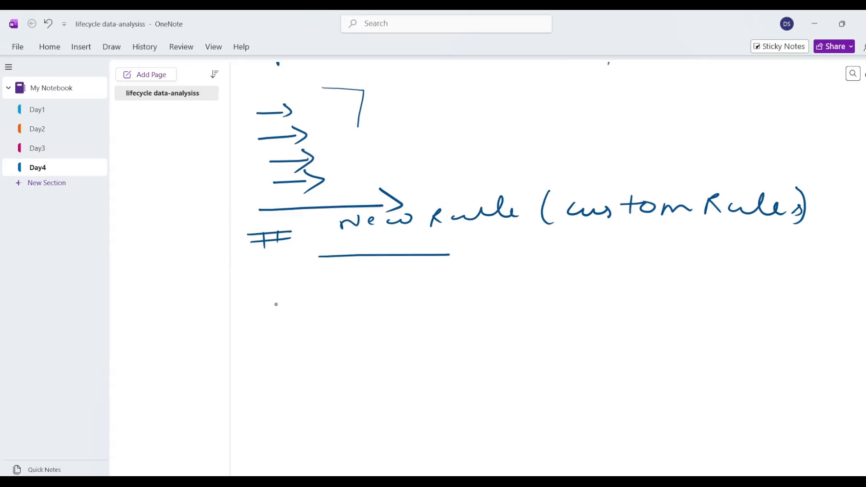
mouse_move(252, 299)
left_mouse_down()
mouse_move(283, 297)
mouse_move(286, 311)
left_mouse_up()
mouse_move(355, 281)
left_mouse_down()
mouse_move(360, 295)
mouse_move(567, 255)
mouse_move(628, 260)
left_mouse_up()
mouse_move(640, 254)
left_mouse_down()
mouse_move(648, 264)
mouse_move(674, 262)
left_mouse_up()
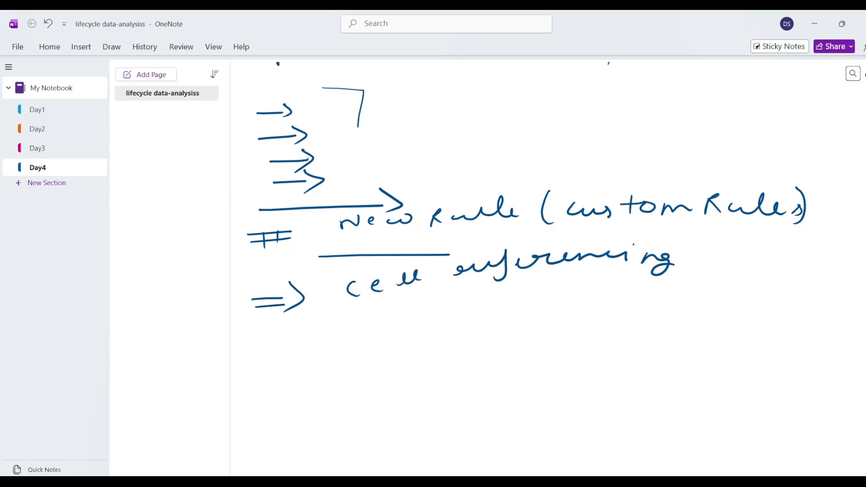
Underline the handwritten "cell referencing" note and draw a box around it
left_click_drag(350, 310, 681, 299)
mouse_move(355, 271)
left_mouse_down()
mouse_move(646, 247)
mouse_move(668, 306)
left_mouse_up()
mouse_move(374, 266)
left_mouse_down()
mouse_move(332, 282)
mouse_move(369, 304)
left_mouse_up()
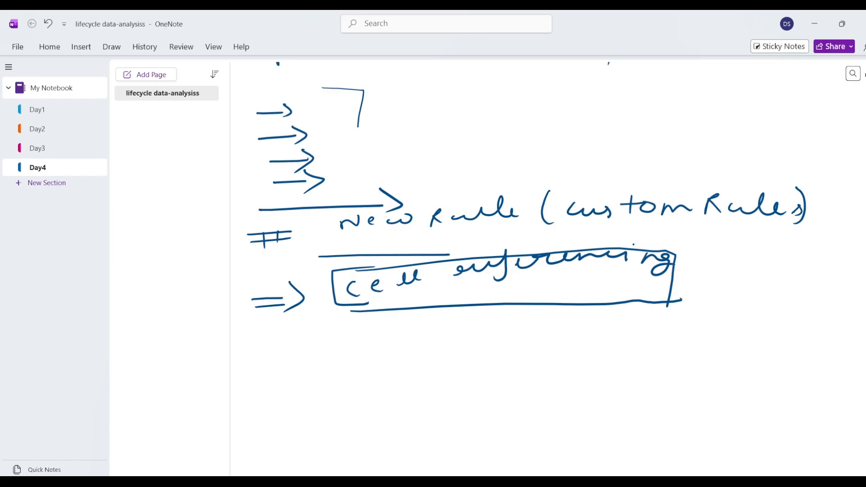